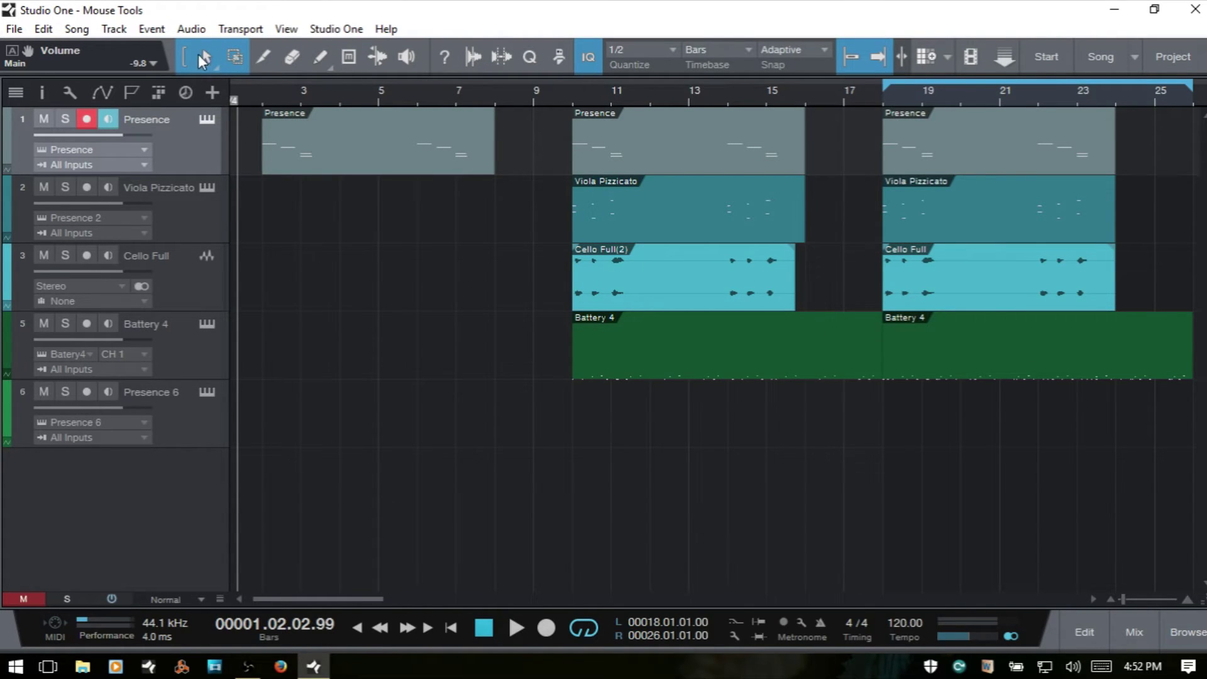
# Step: Activate the Split, Eraser, Paint, Mute and Bend tools one after another
pyautogui.click(262, 56)
pyautogui.click(293, 57)
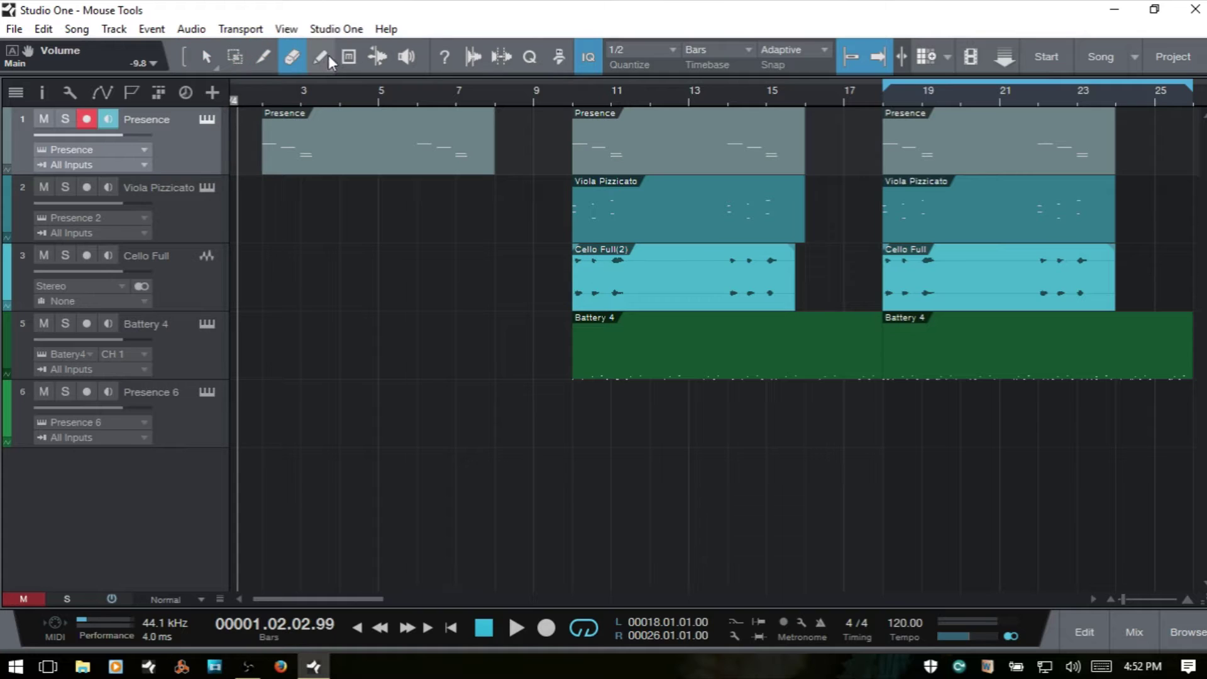
pyautogui.click(327, 55)
pyautogui.click(350, 56)
pyautogui.click(382, 56)
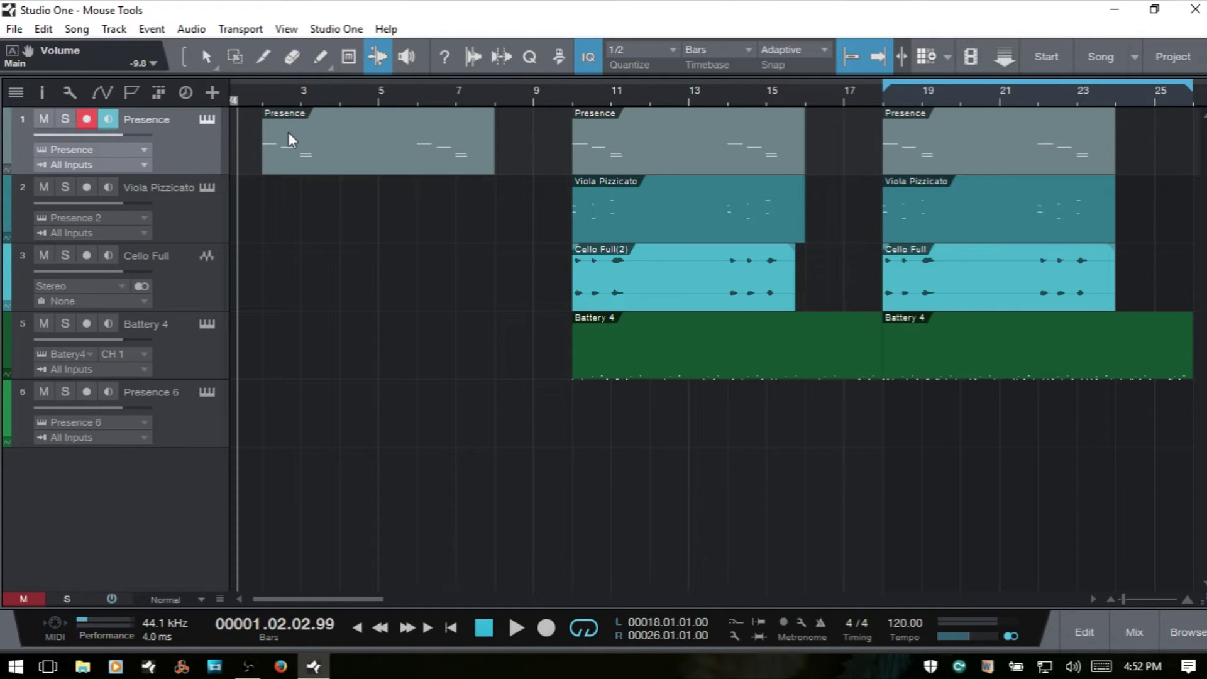
# Step: Switch through all eight mouse tools in order, from Arrow to Listen, and return to the Arrow Tool
pyautogui.press('1')
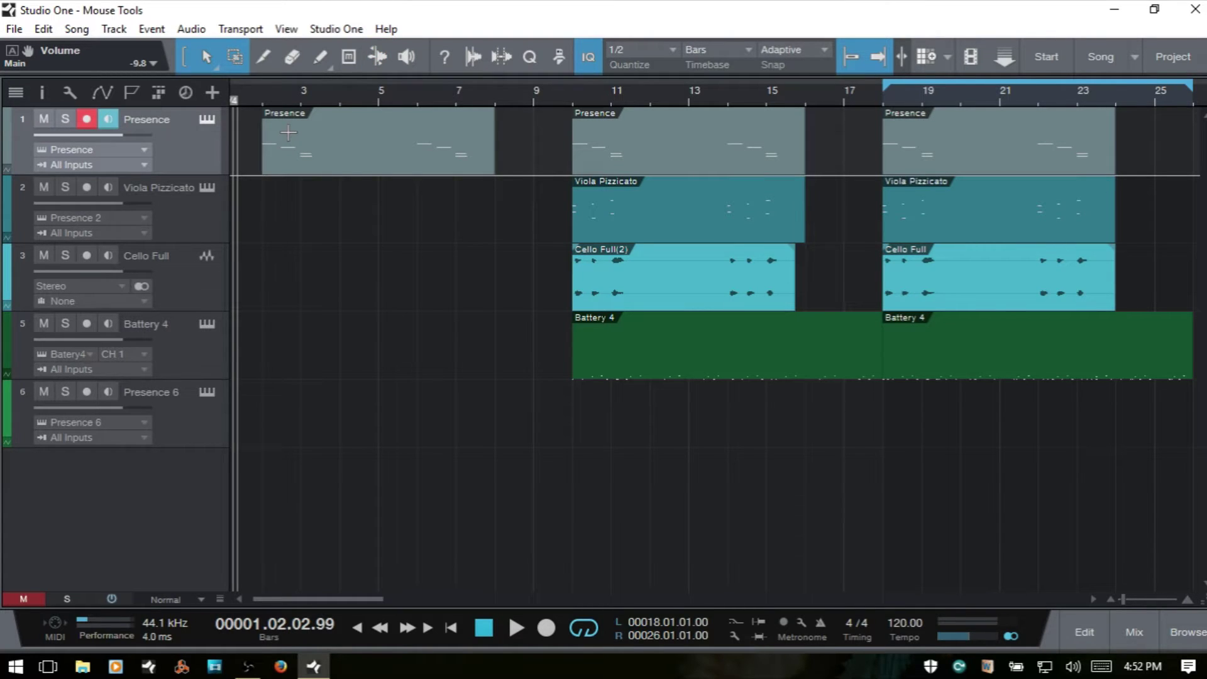
pyautogui.press('2')
pyautogui.press('3')
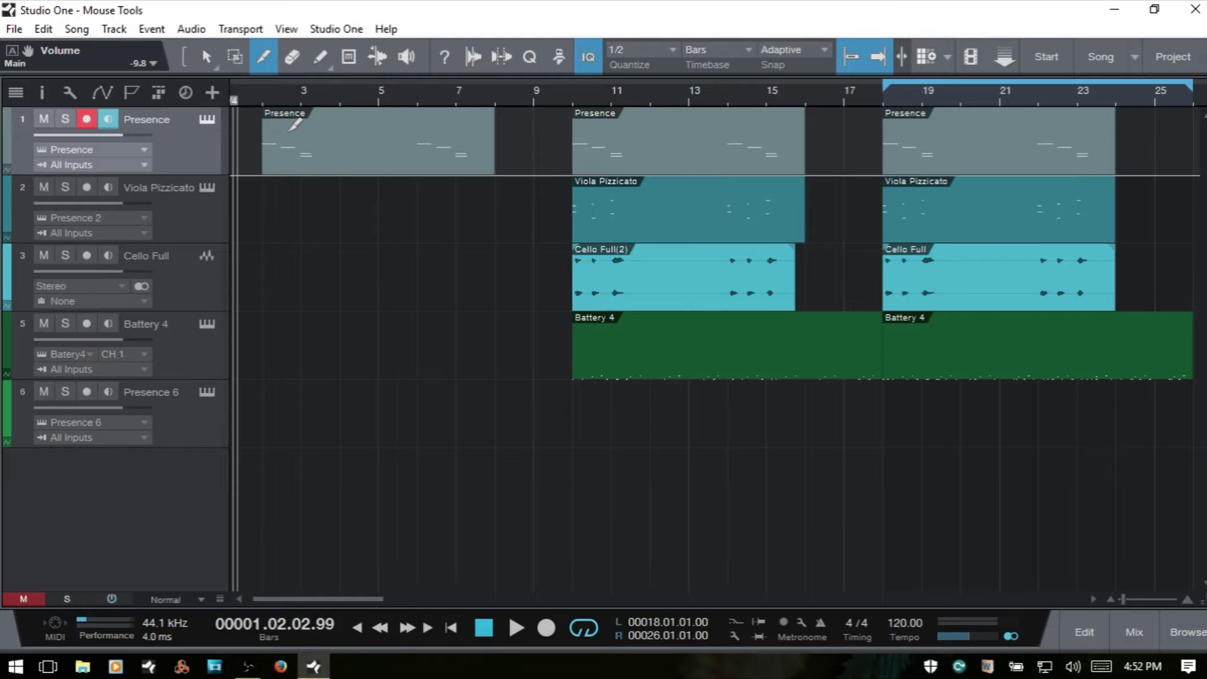
pyautogui.press('4')
pyautogui.press('5')
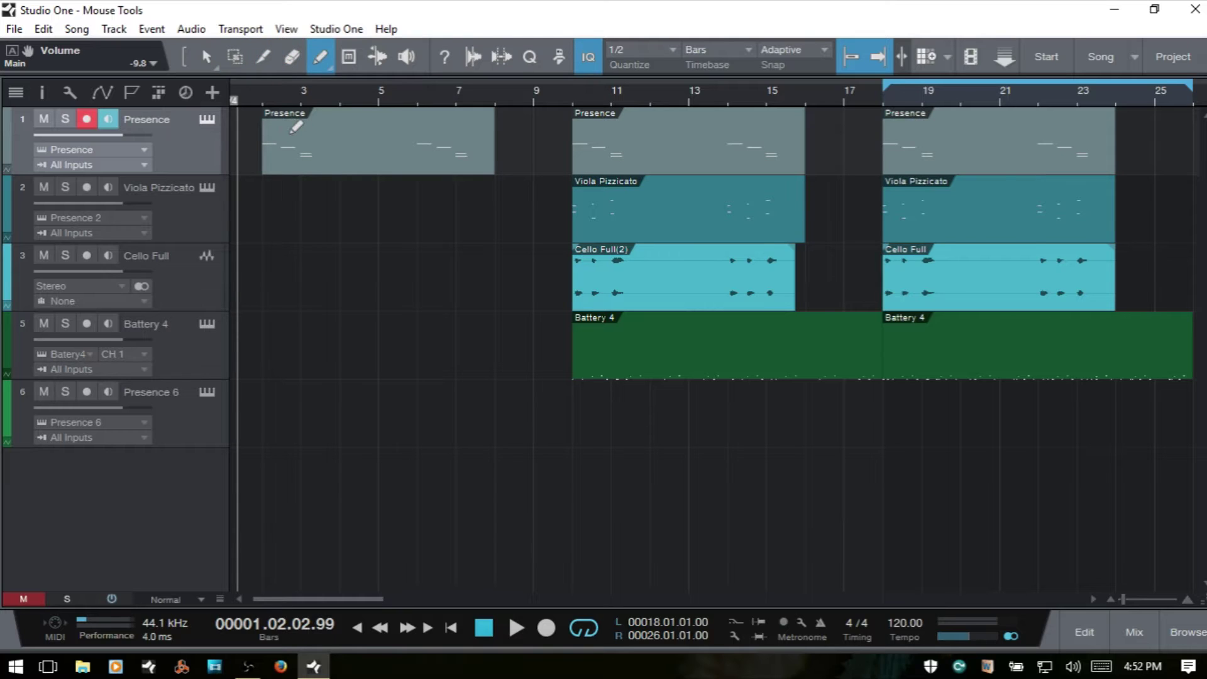
pyautogui.press('6')
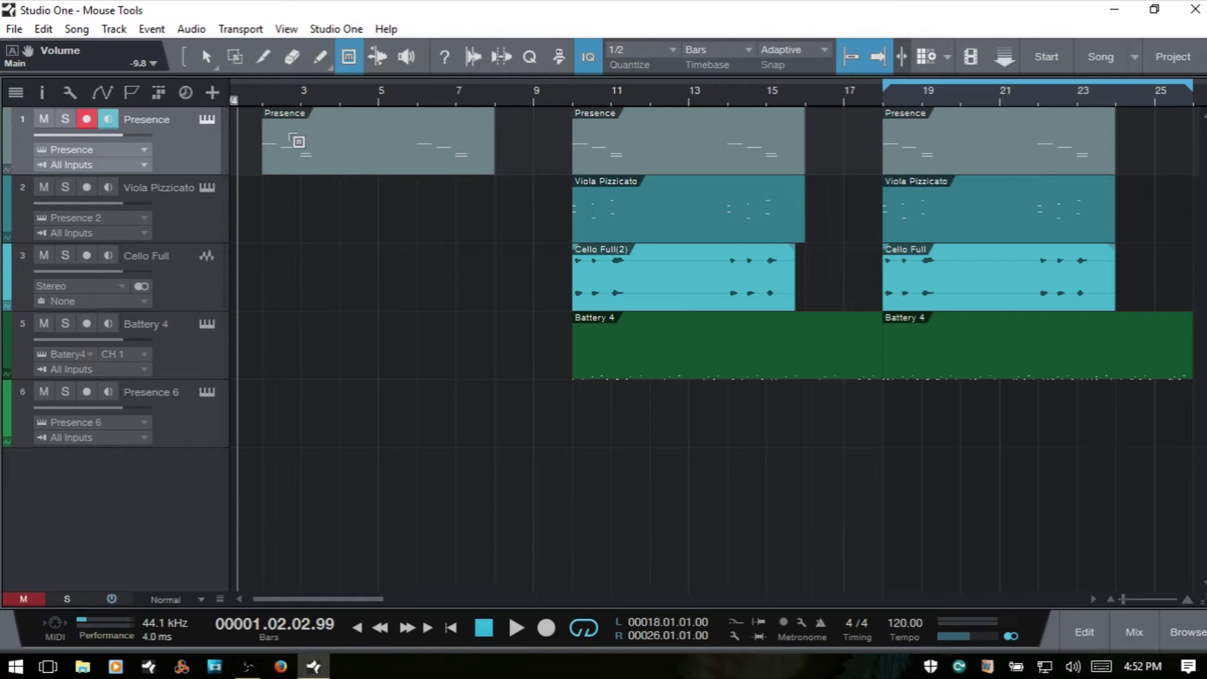
pyautogui.press('7')
pyautogui.press('8')
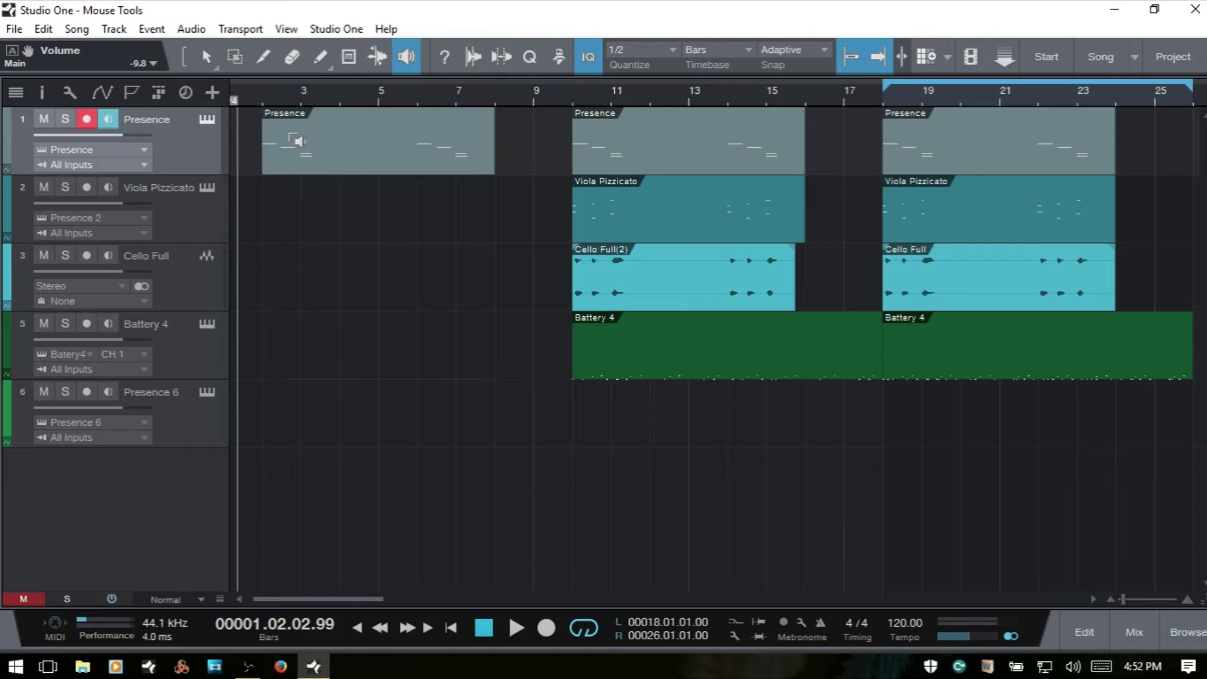
pyautogui.press('1')
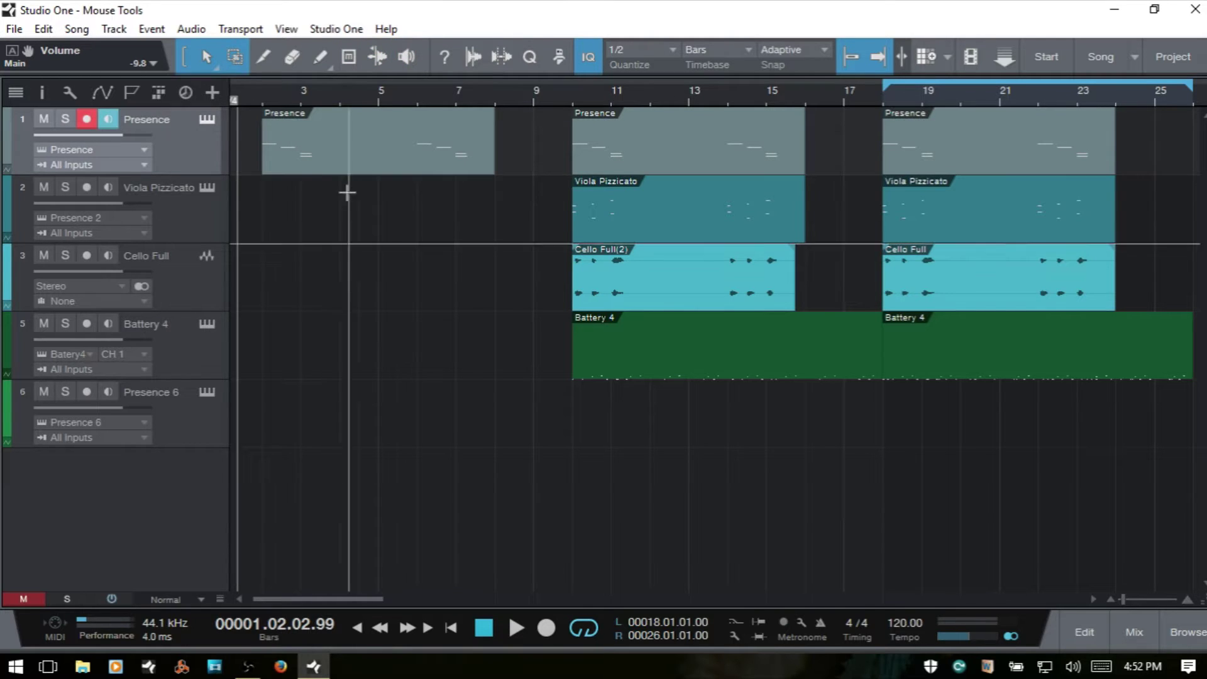
# Step: Examine the mouse tools and Paint Tool shapes offered in the arrangement's context list, keeping the Arrow Tool active
pyautogui.rightClick(382, 217)
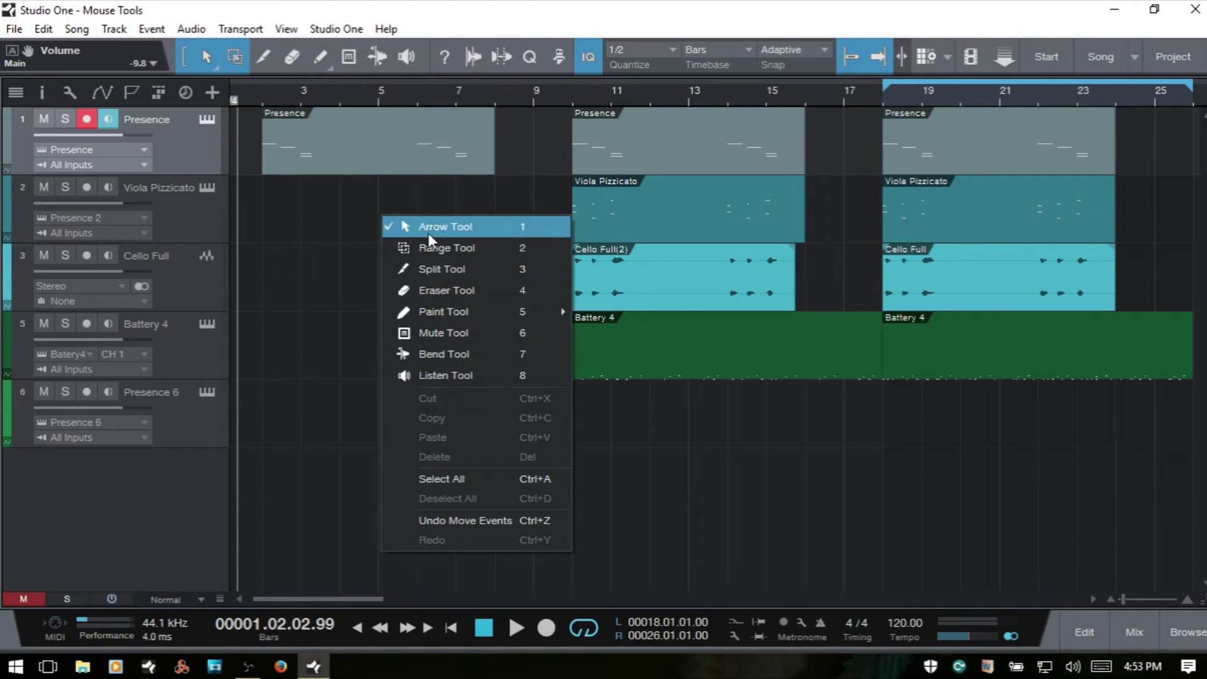
pyautogui.moveTo(440, 312)
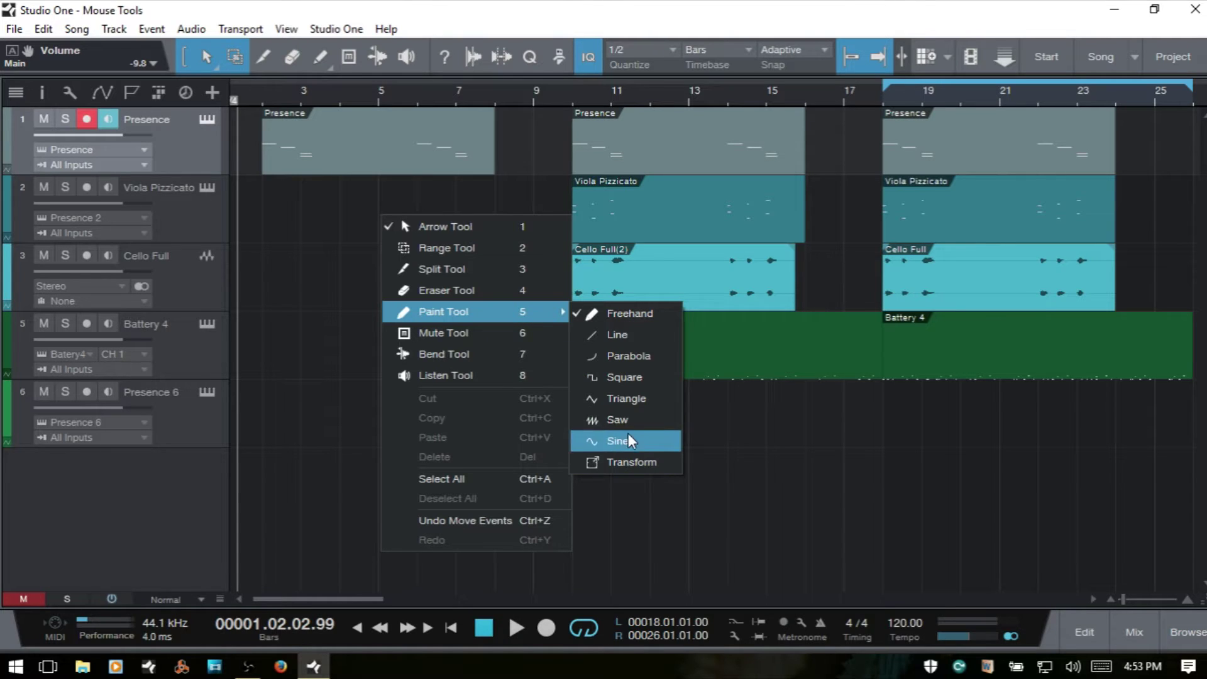
pyautogui.click(315, 265)
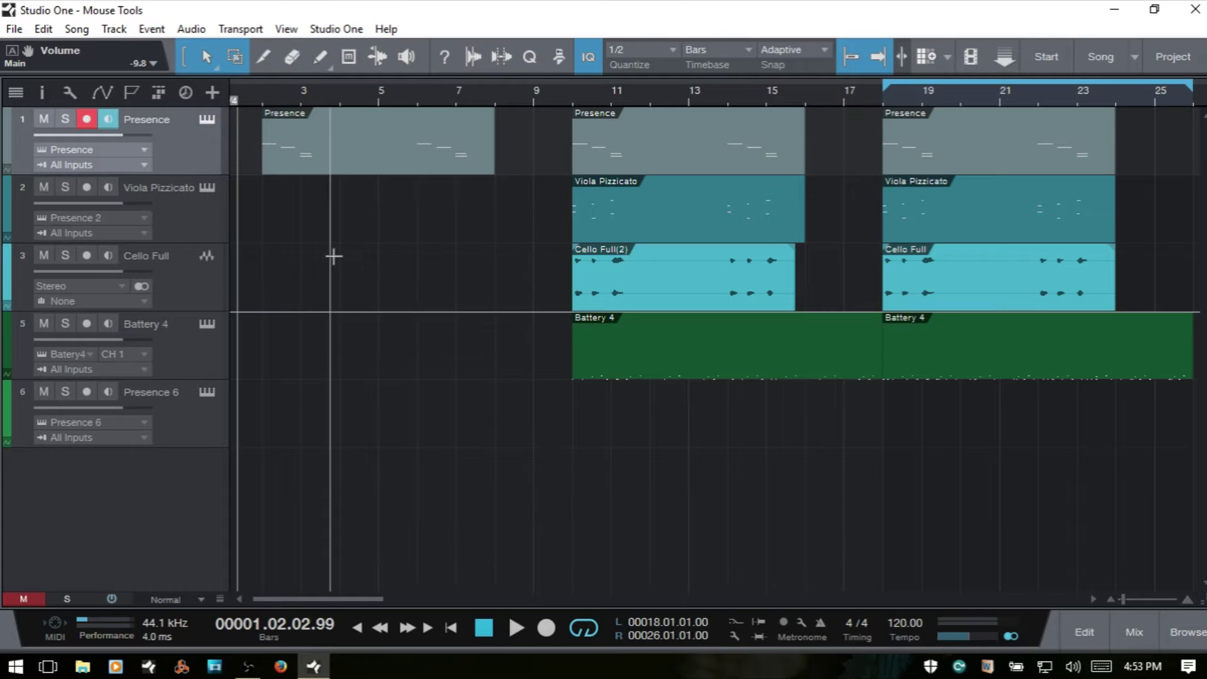
pyautogui.rightClick(398, 291)
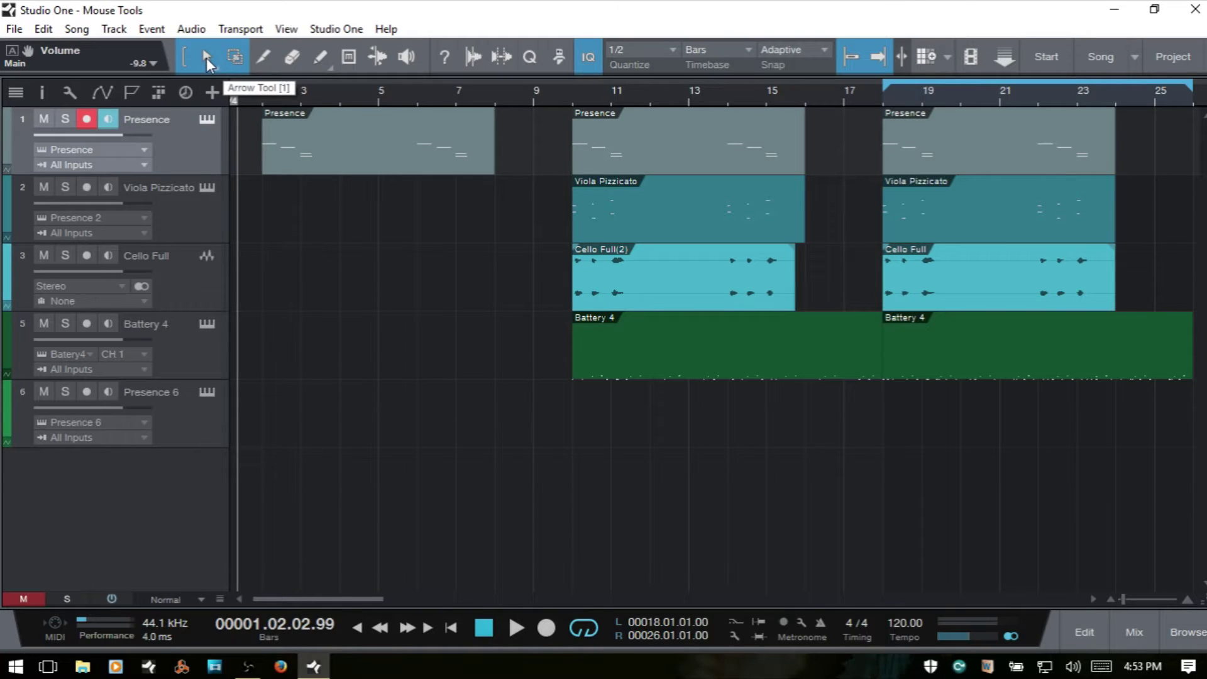
pyautogui.click(208, 62)
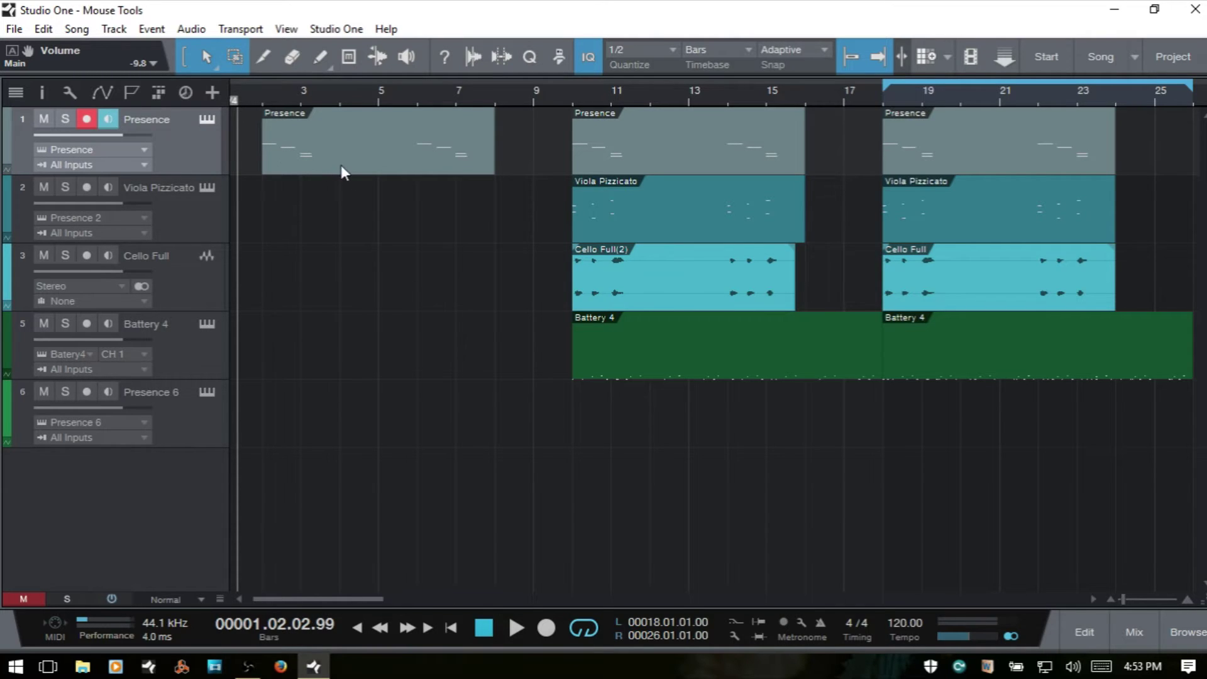
# Step: Delete a range from about bar 4.75 to bar 6 of the first Presence event, and undo the deletion
pyautogui.click(369, 165)
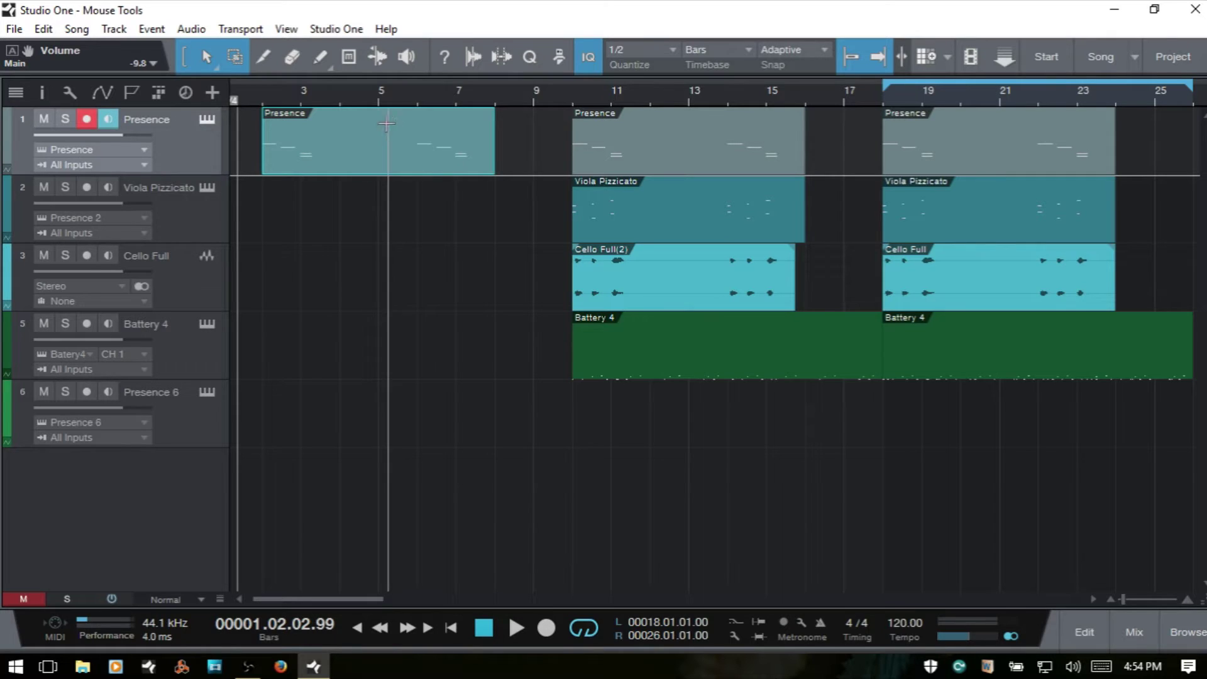
pyautogui.moveTo(373, 124); pyautogui.dragTo(412, 134)
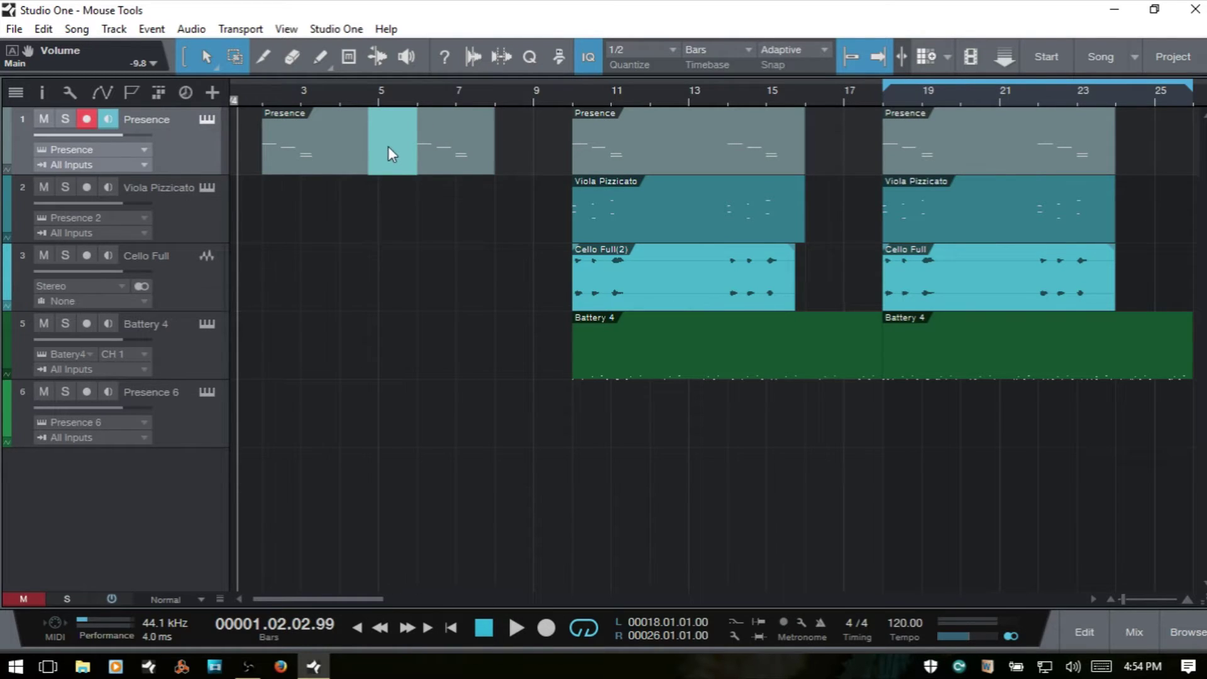
pyautogui.press('Delete')
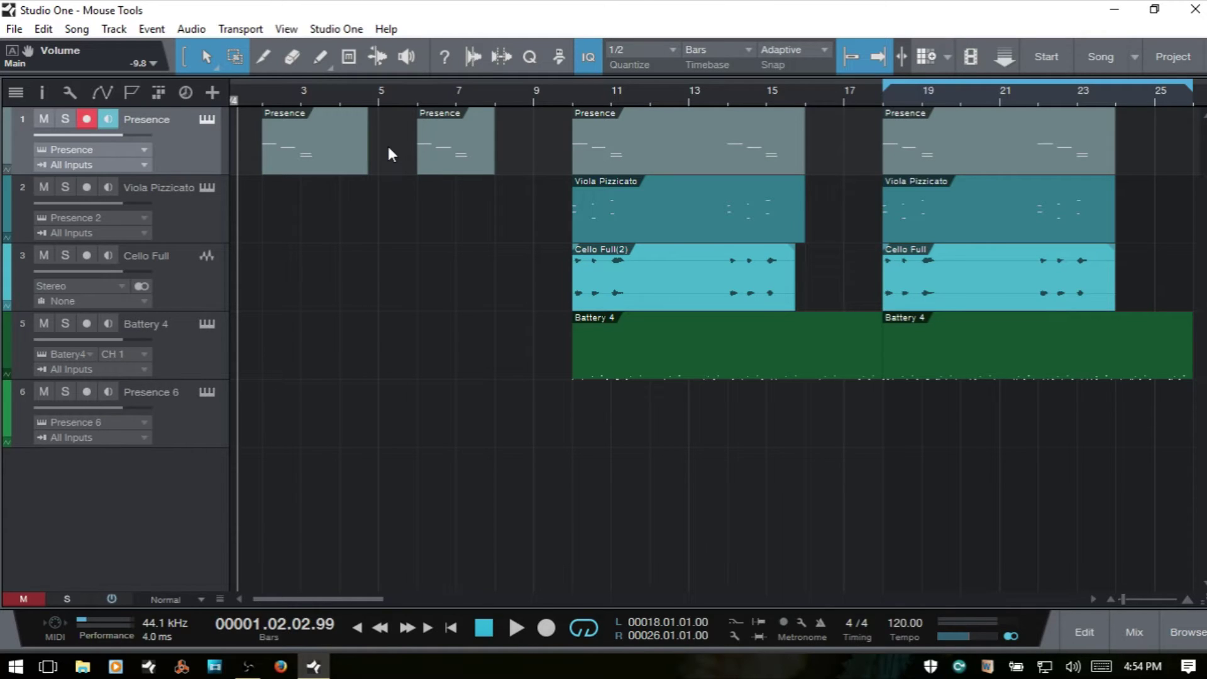
pyautogui.hotkey('ctrl', 'z')
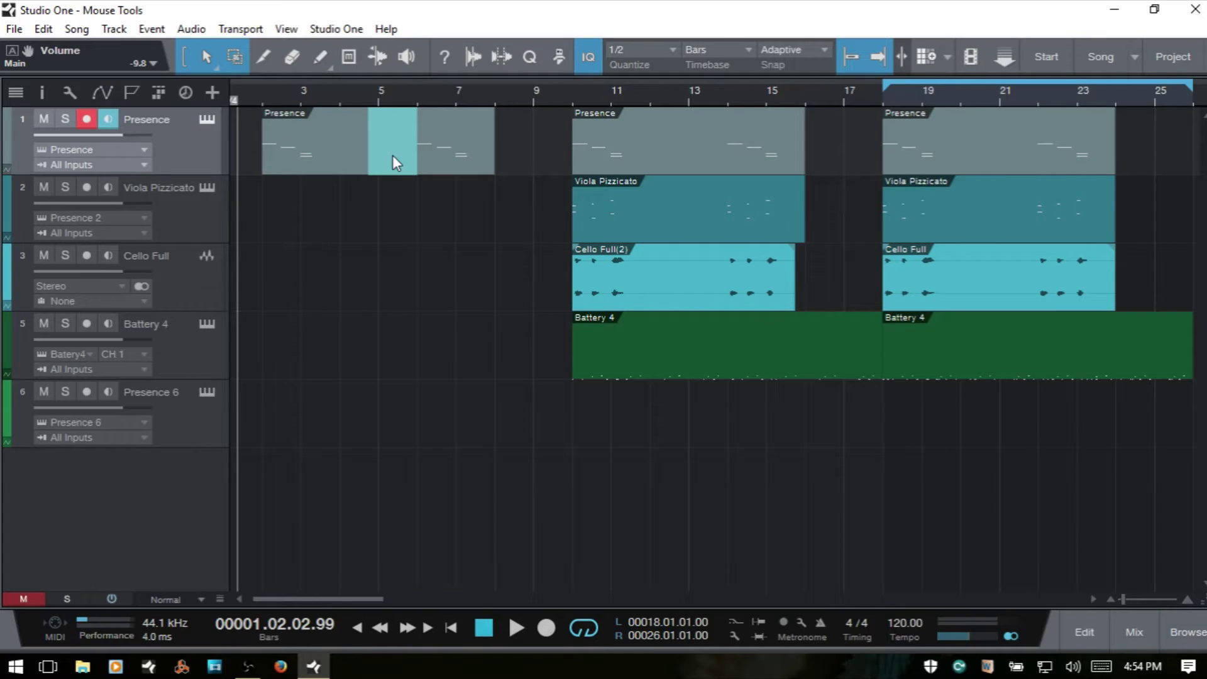
# Step: Select the whole first Presence event, unlink the Arrow and Range tools, and link them again
pyautogui.click(352, 161)
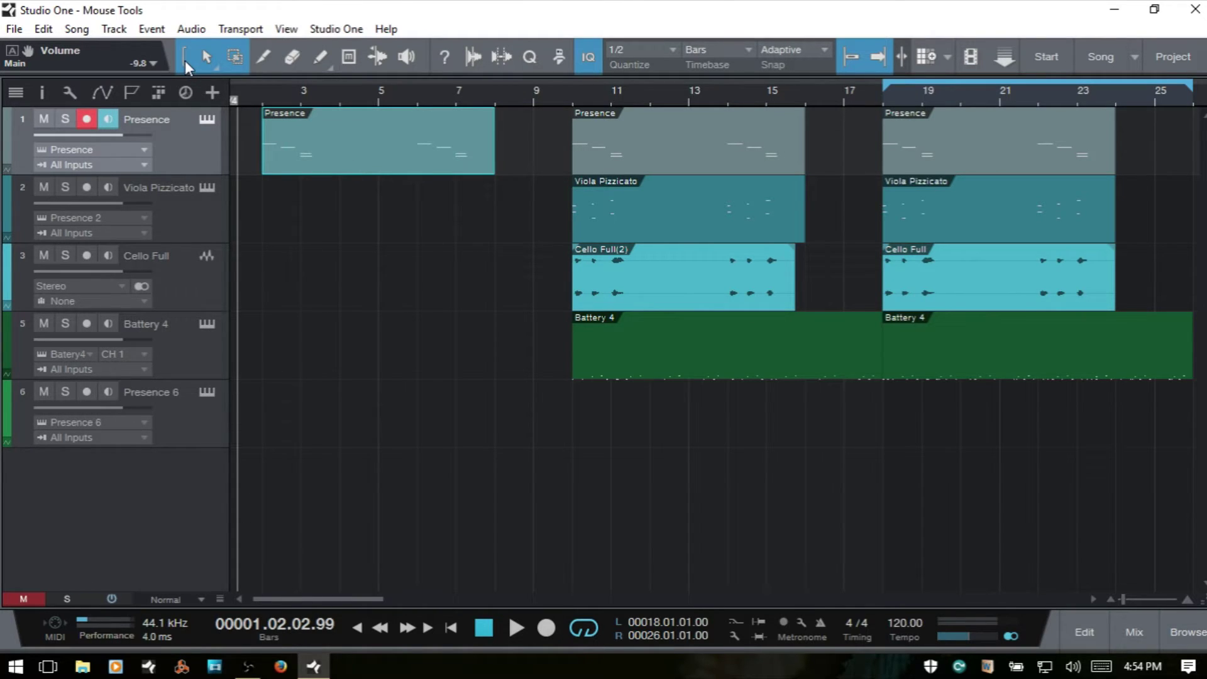
pyautogui.press('1')
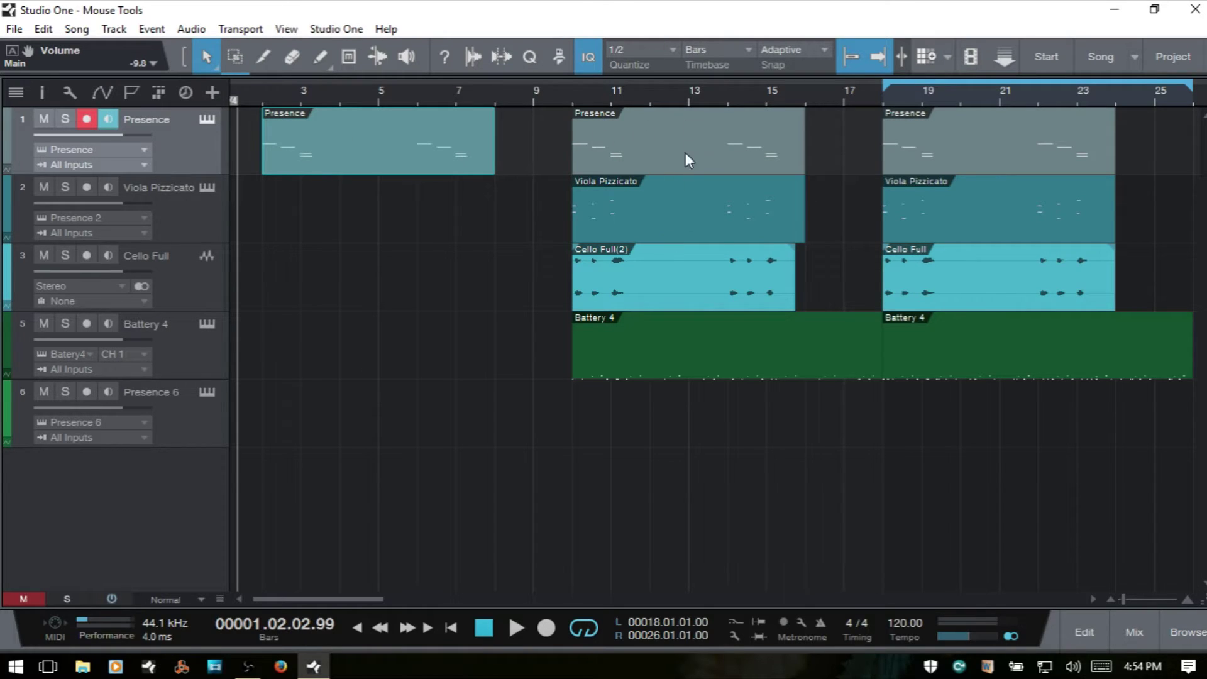
pyautogui.click(182, 54)
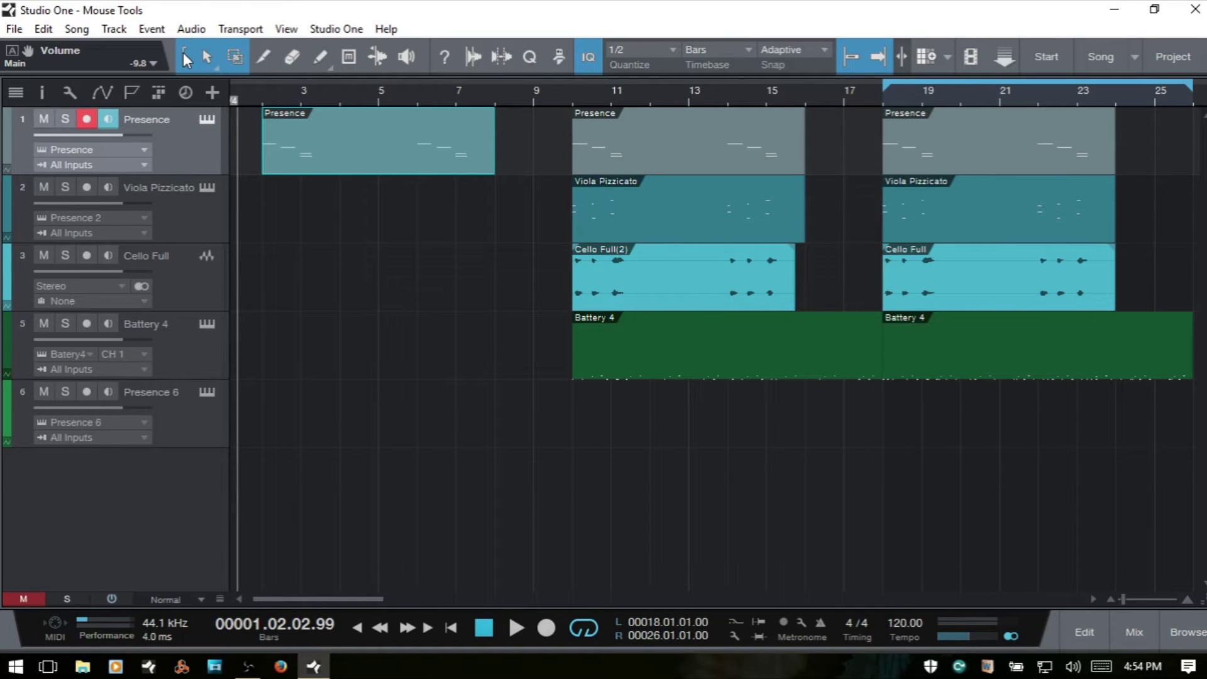
# Step: Choose the Range Tool and then the Split Tool as the Arrow Tool's alternative tool
pyautogui.click(217, 69)
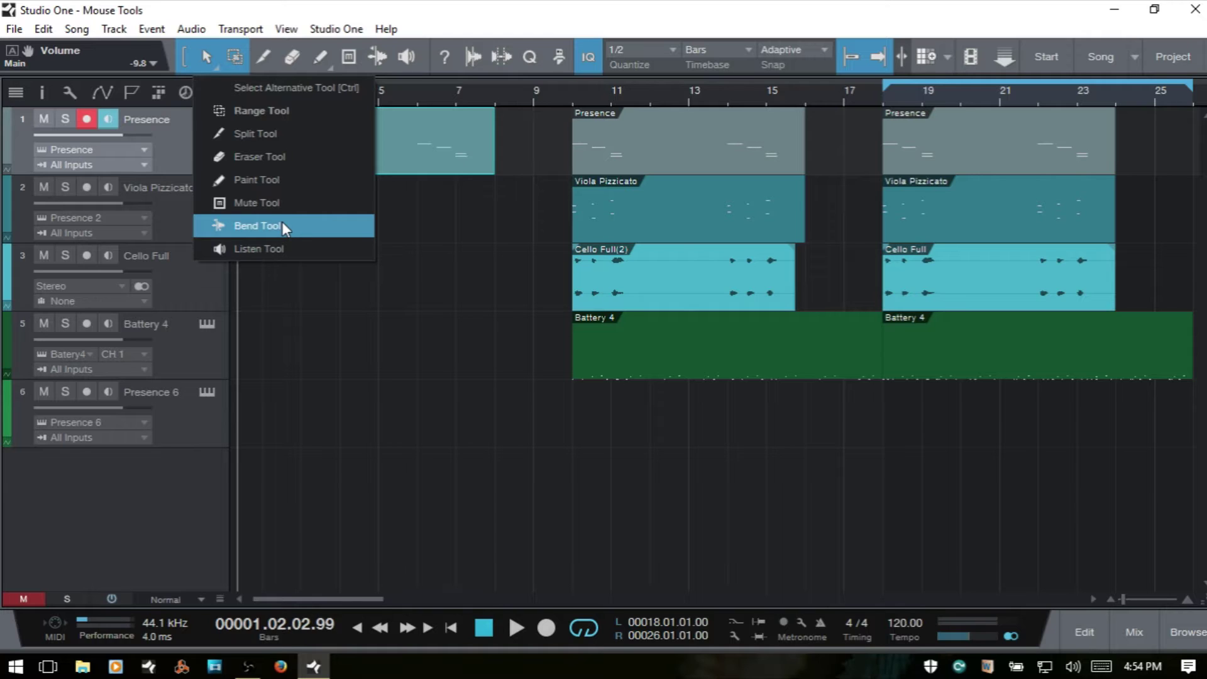
pyautogui.click(281, 111)
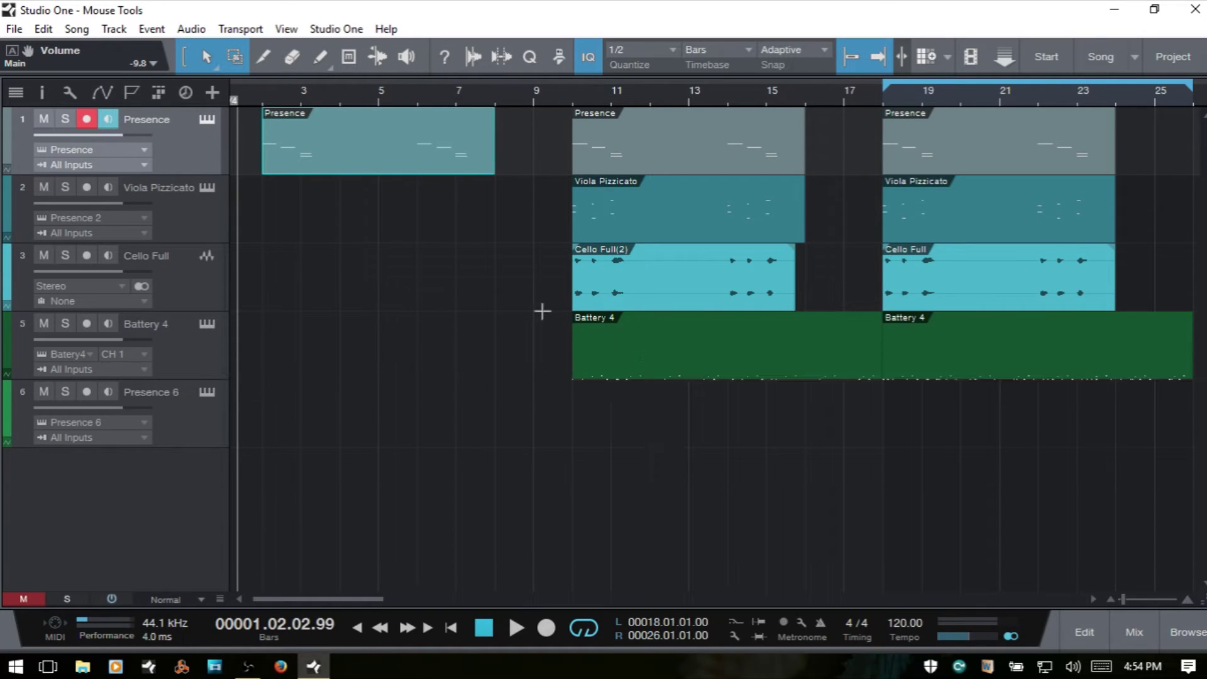
pyautogui.click(218, 68)
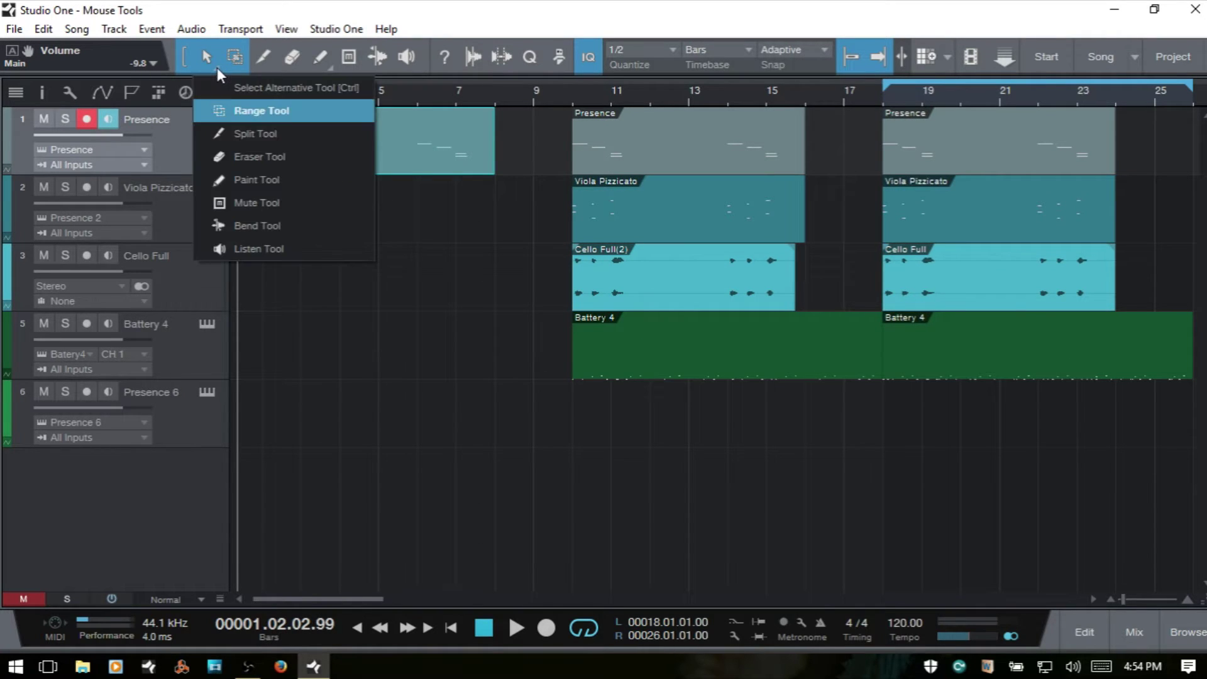
pyautogui.click(258, 137)
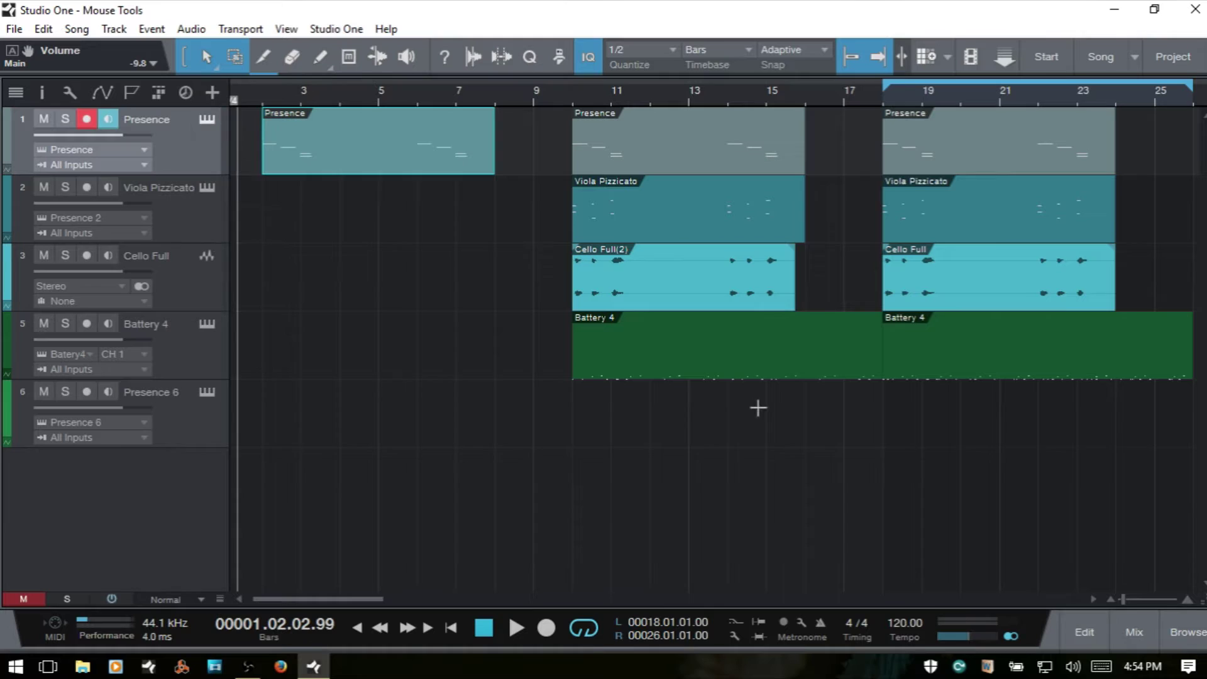
# Step: Switch the Arrow Tool's alternative to Eraser, Paint, Mute and Listen in turn, and restore the Range Tool
pyautogui.press('ctrl')
pyautogui.press('4')
pyautogui.press('5')
pyautogui.press('6')
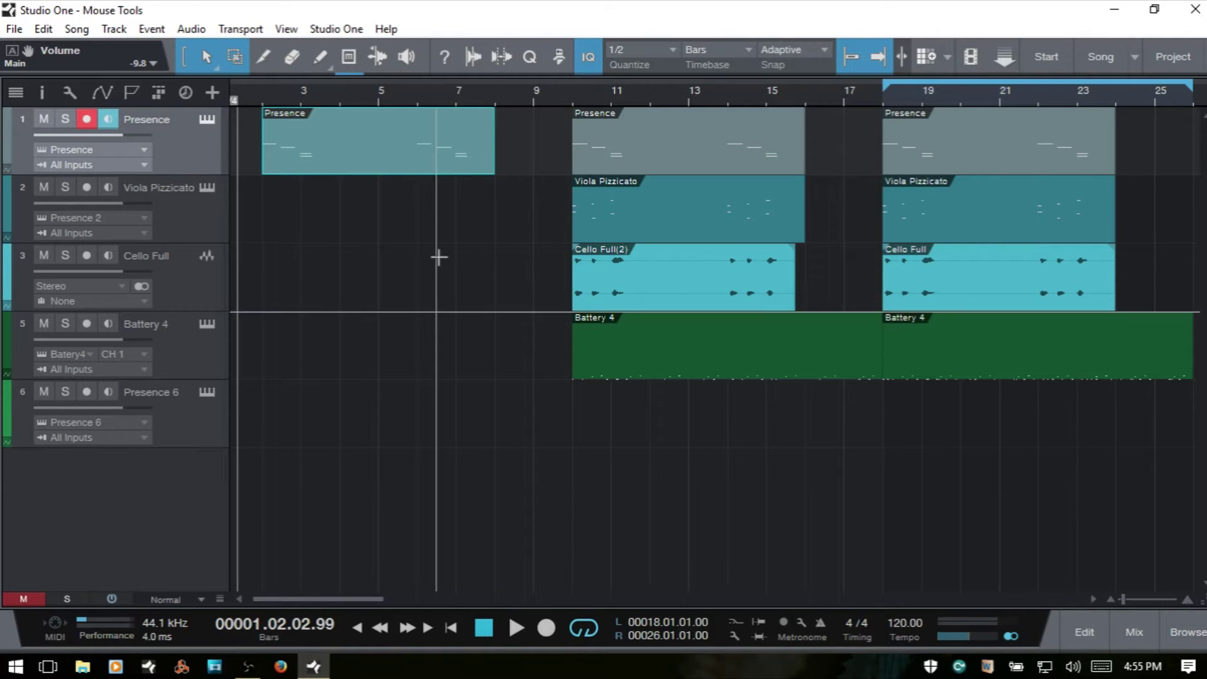
pyautogui.press('8')
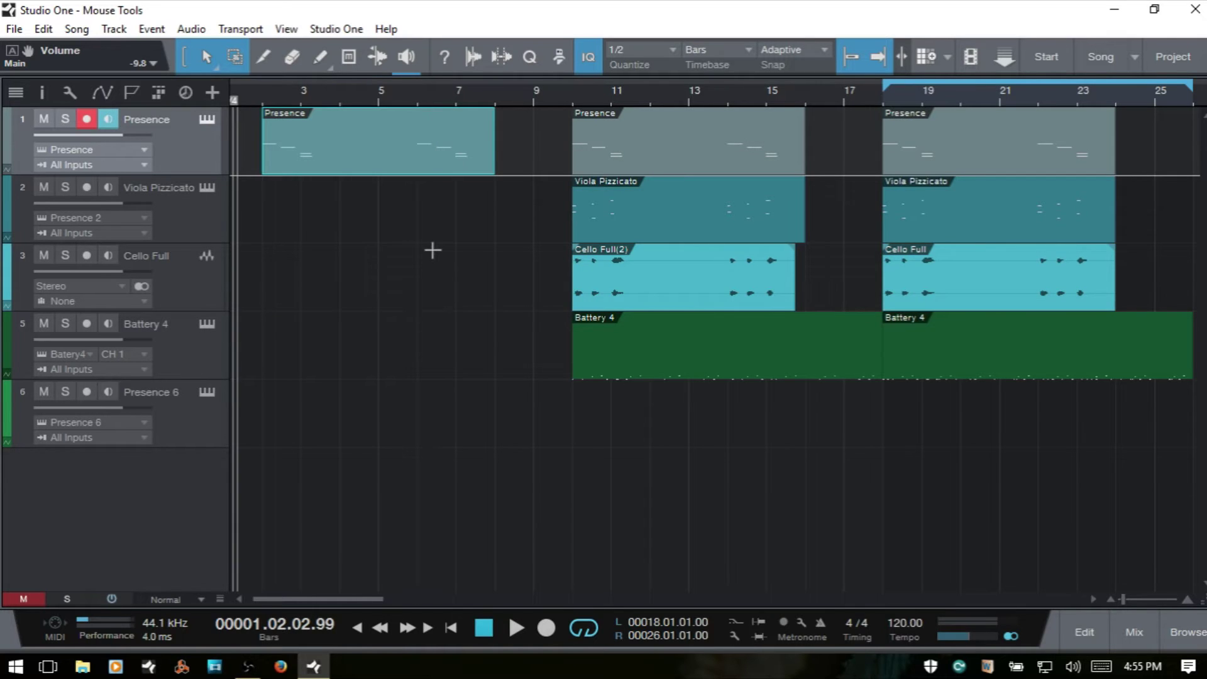
pyautogui.press('1')
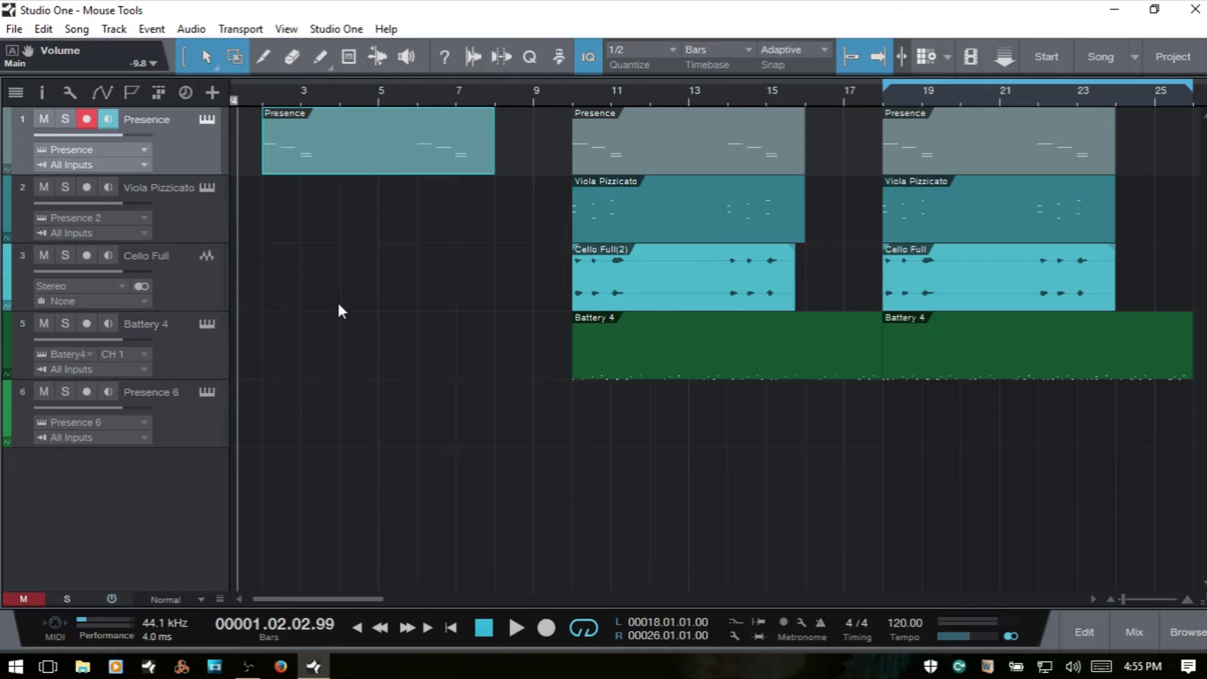
# Step: Activate the Paint Tool, cycle its shapes to Transform and back to Freehand, and return to the Arrow Tool
pyautogui.click(323, 55)
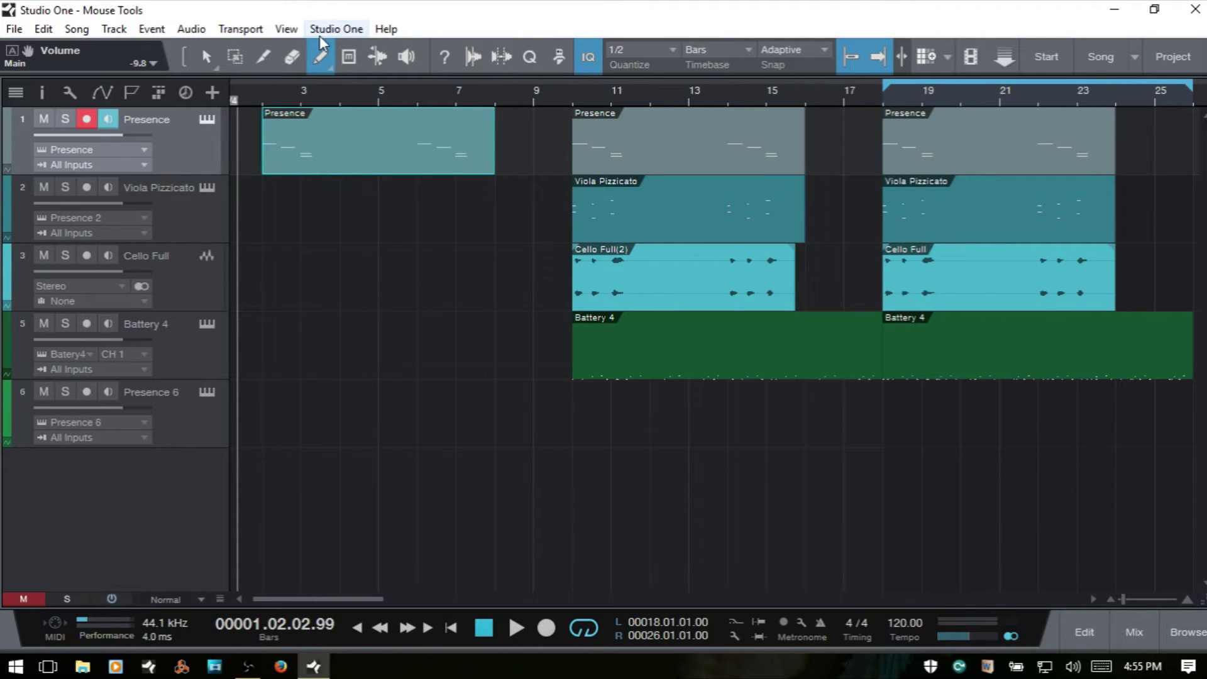
pyautogui.click(331, 68)
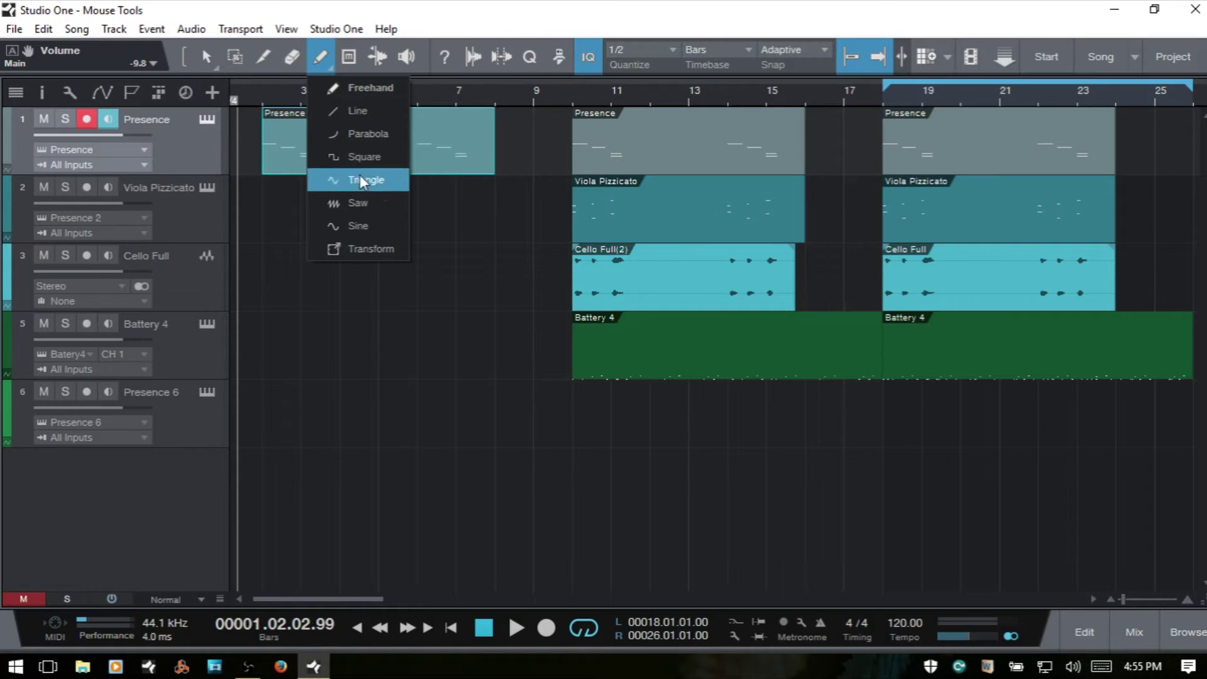
pyautogui.click(319, 49)
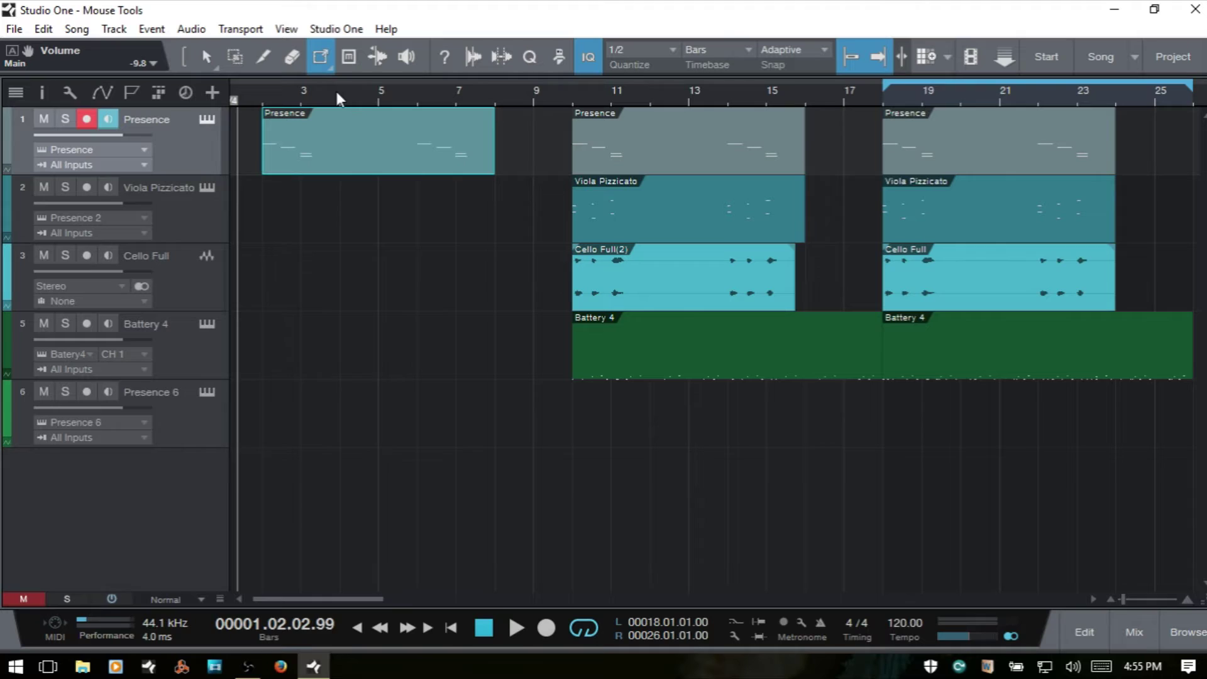
pyautogui.press('5')
pyautogui.press('1')
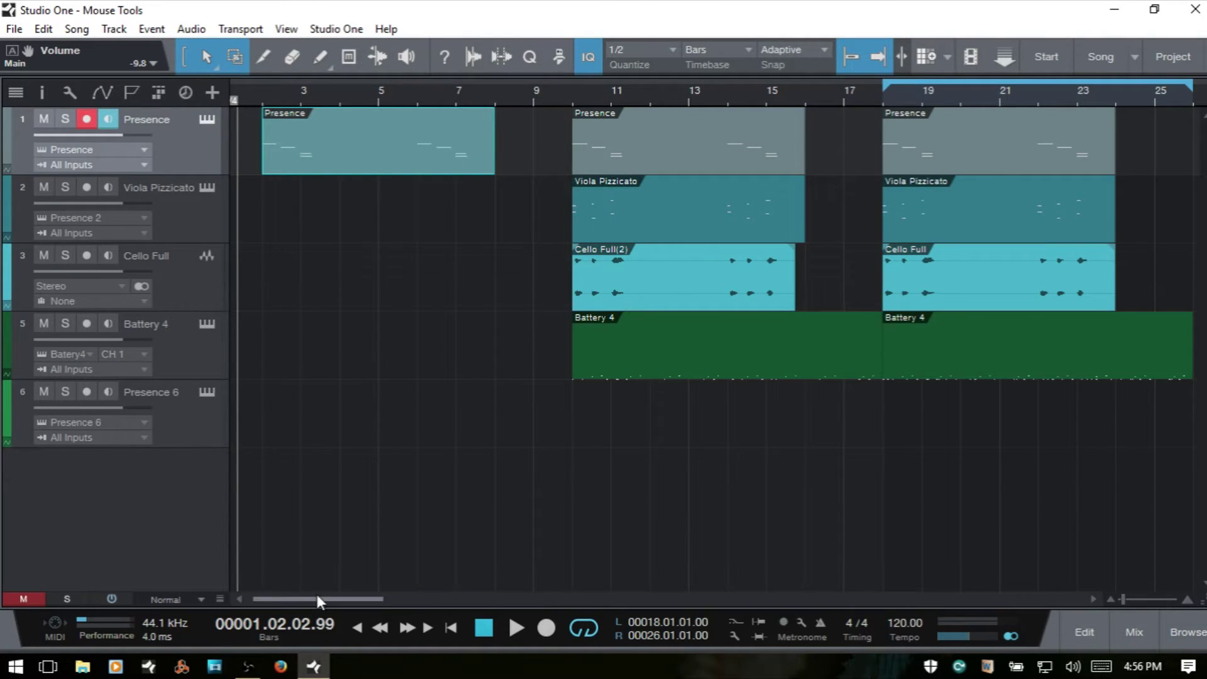
# Step: Turn off snapping and move the Presence event at bar 18 freely to start at about bar 19.4
pyautogui.moveTo(317, 594); pyautogui.dragTo(357, 592)
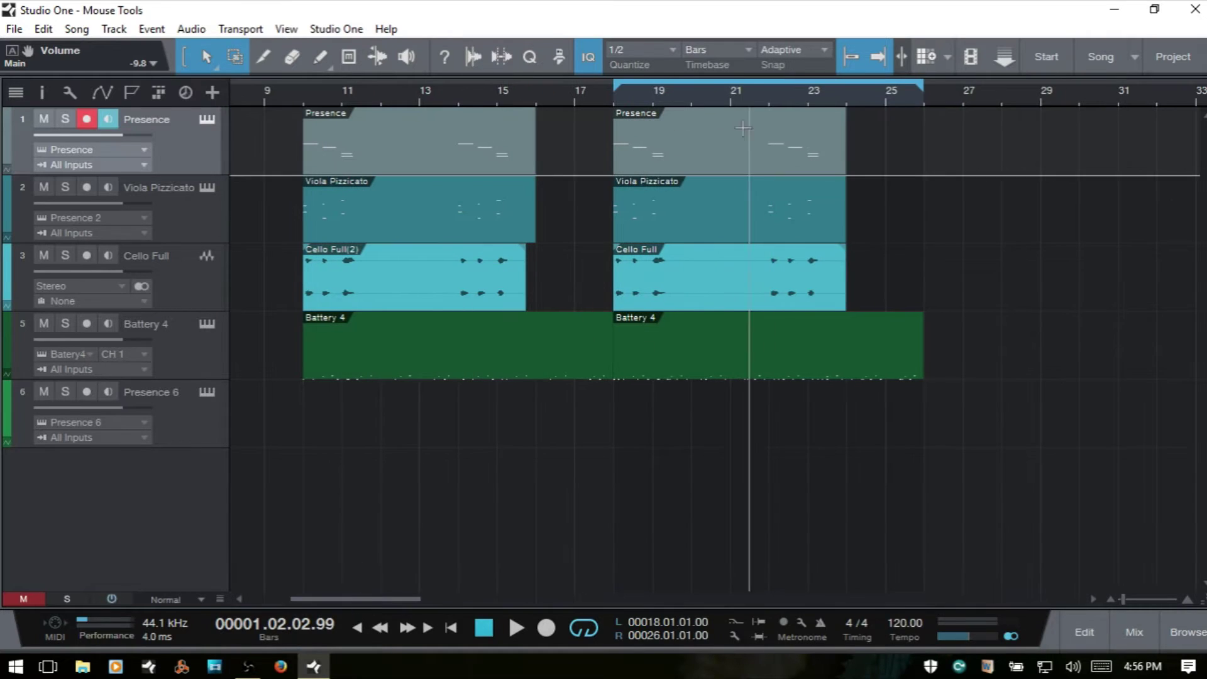
pyautogui.click(712, 156)
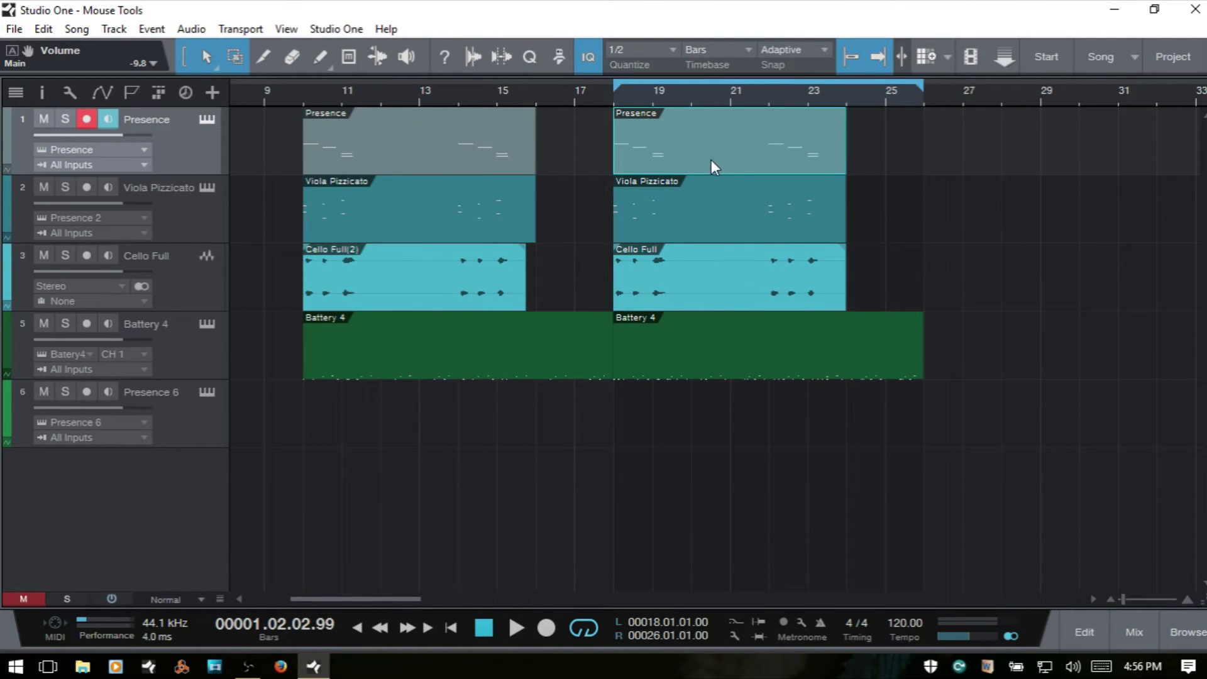
pyautogui.moveTo(712, 162)
pyautogui.mouseDown()
pyautogui.moveTo(839, 161)
pyautogui.moveTo(676, 160)
pyautogui.moveTo(821, 161)
pyautogui.moveTo(696, 156)
pyautogui.moveTo(820, 157)
pyautogui.moveTo(734, 161)
pyautogui.mouseUp()
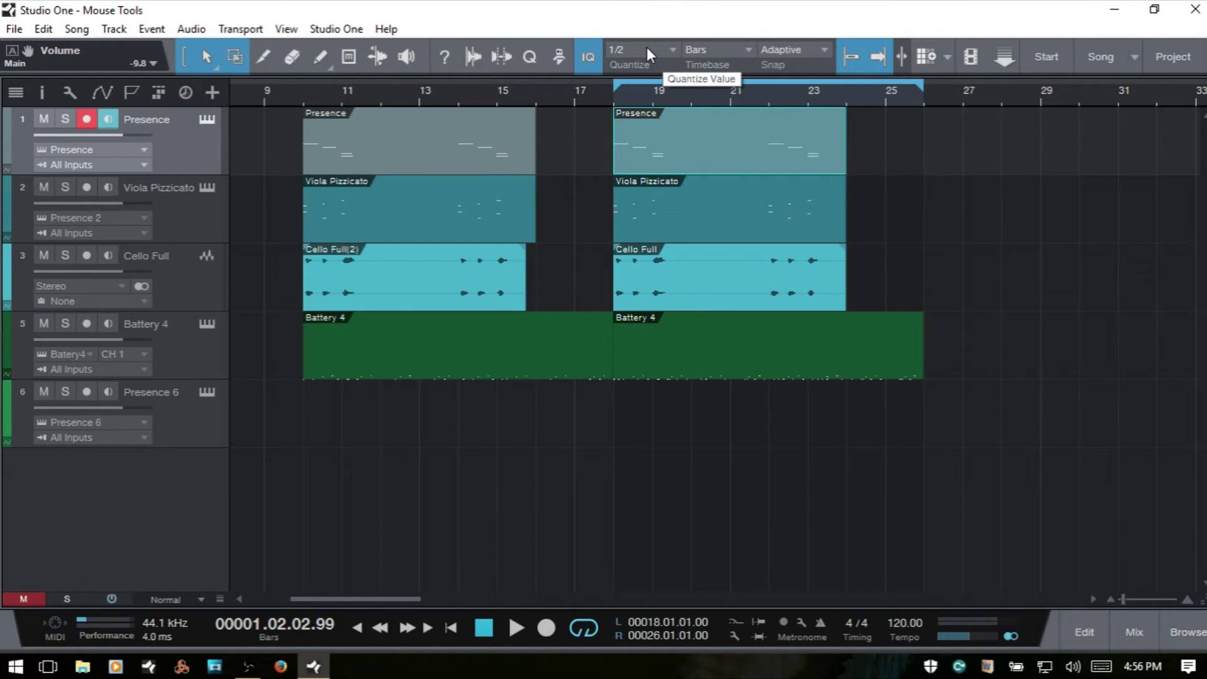
pyautogui.click(852, 57)
pyautogui.moveTo(714, 160); pyautogui.dragTo(772, 152)
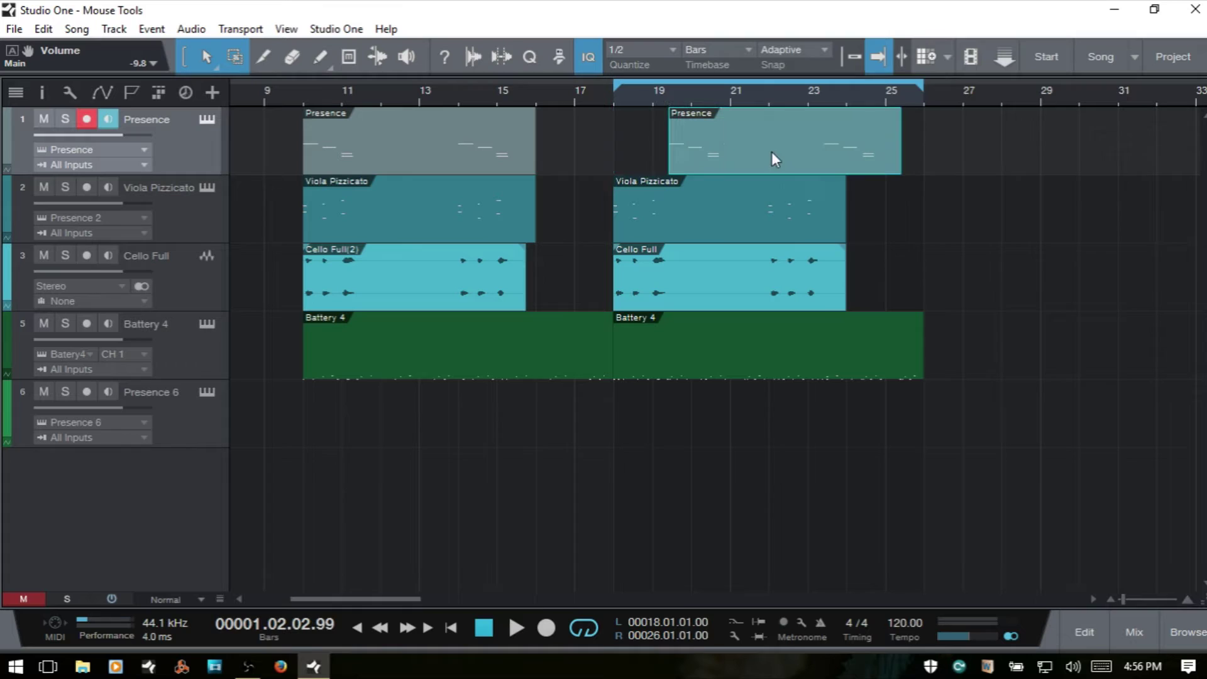
# Step: Undo the Presence event's free move, turn snapping back on and try moving the event along the grid at two zoom levels
pyautogui.hotkey('ctrl', 'z')
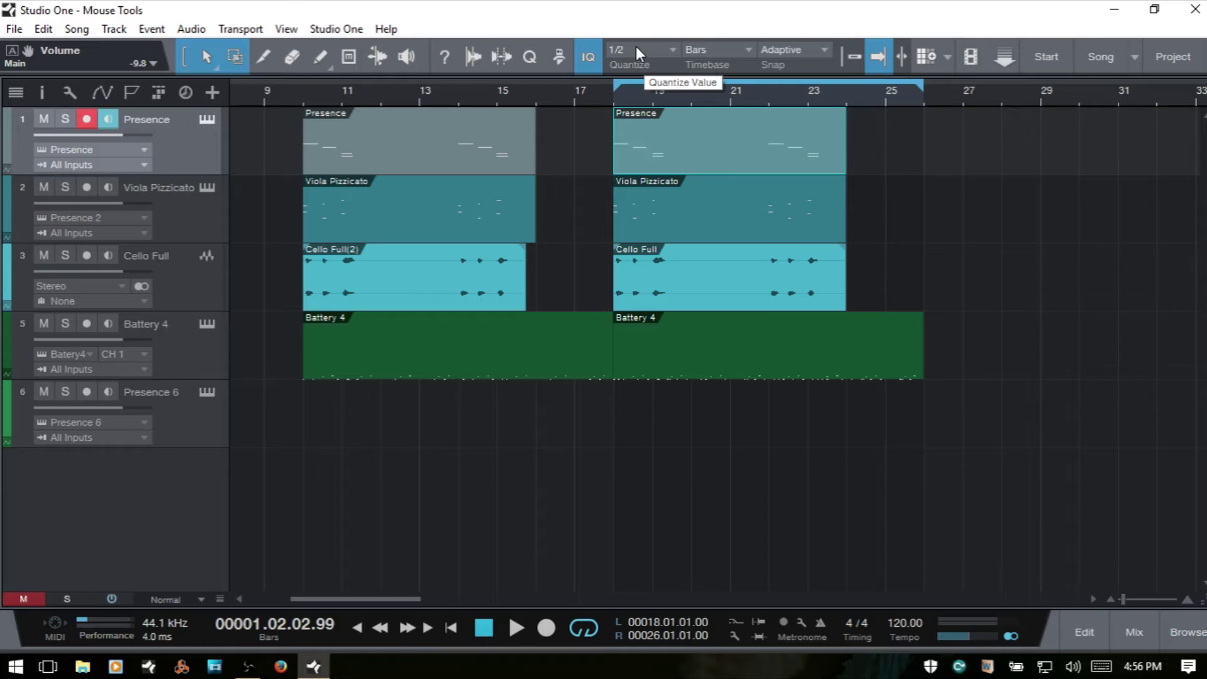
pyautogui.moveTo(714, 164); pyautogui.dragTo(754, 162)
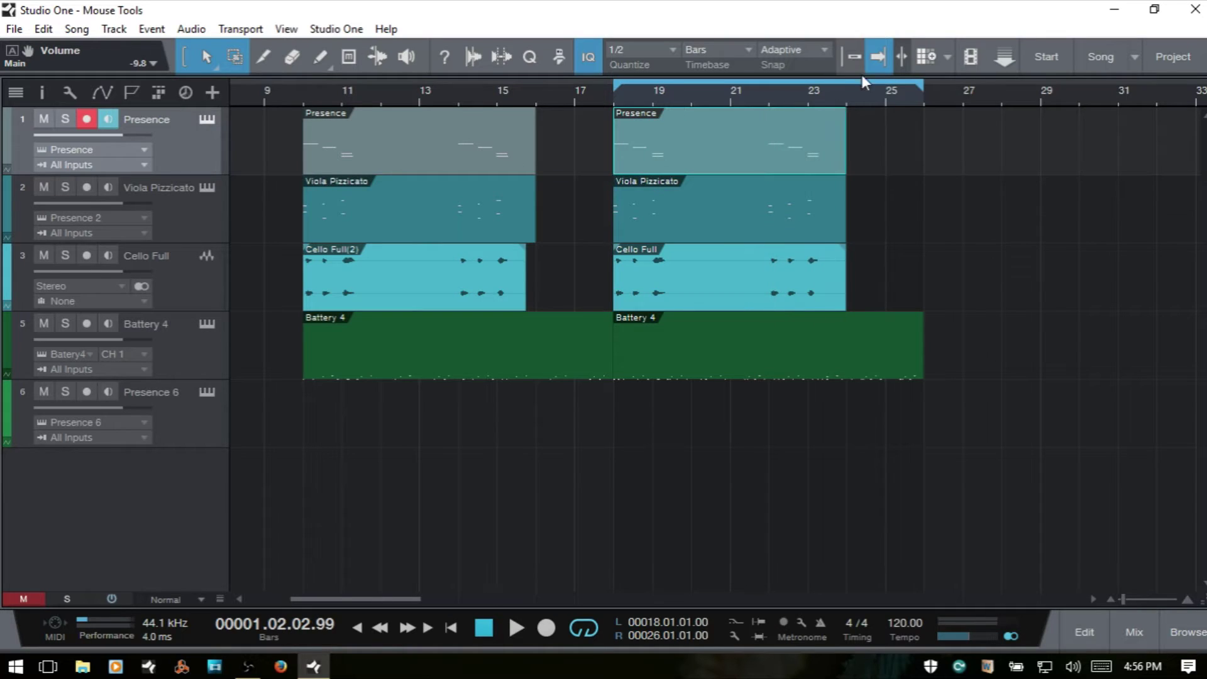
pyautogui.click(852, 60)
pyautogui.moveTo(703, 161)
pyautogui.mouseDown()
pyautogui.moveTo(729, 163)
pyautogui.moveTo(699, 162)
pyautogui.mouseUp()
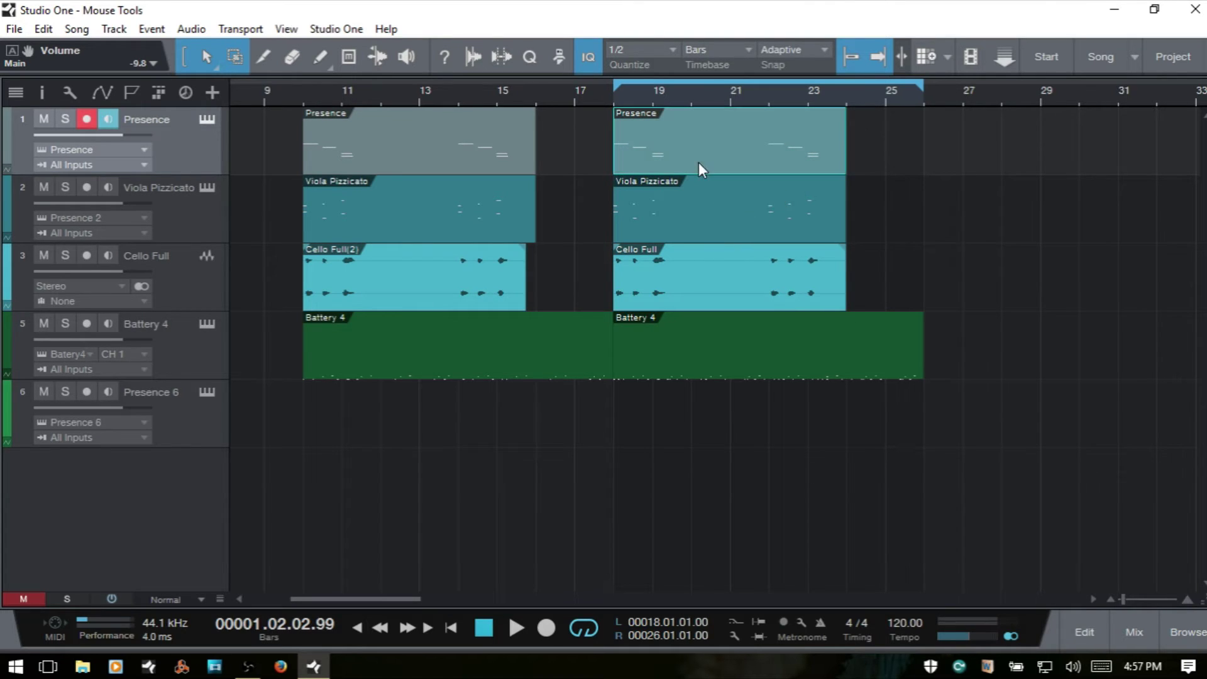
pyautogui.moveTo(737, 92); pyautogui.dragTo(739, 132)
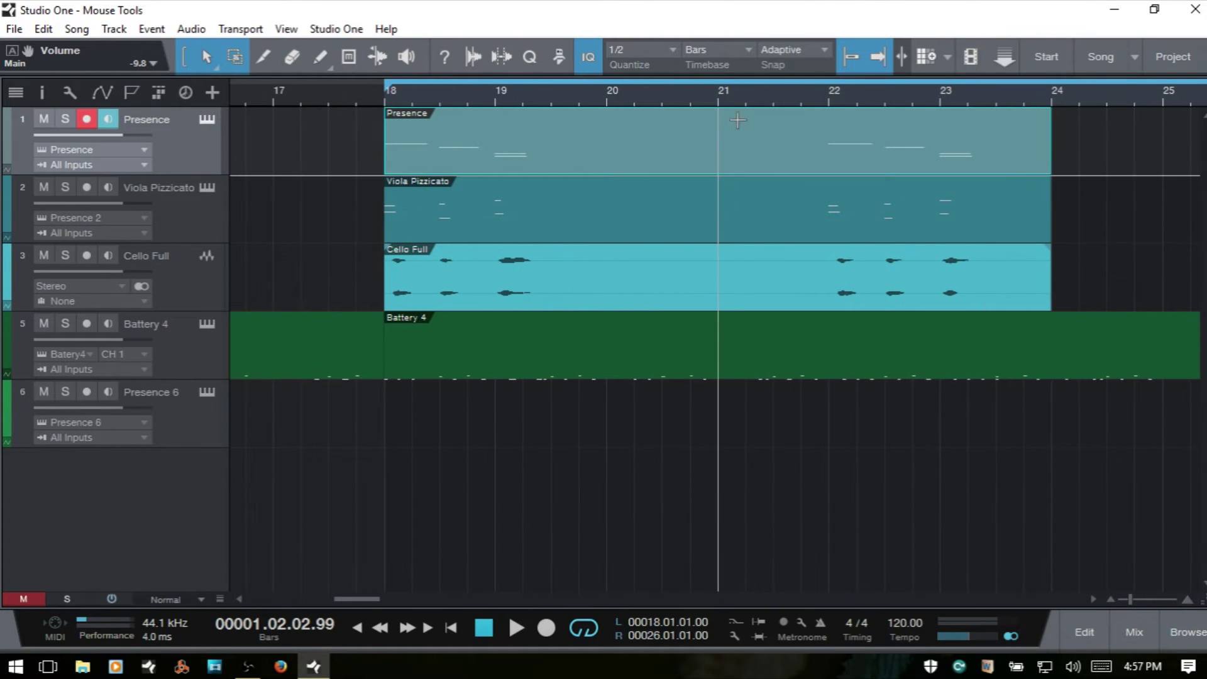
pyautogui.moveTo(682, 160)
pyautogui.mouseDown()
pyautogui.moveTo(840, 166)
pyautogui.moveTo(674, 156)
pyautogui.mouseUp()
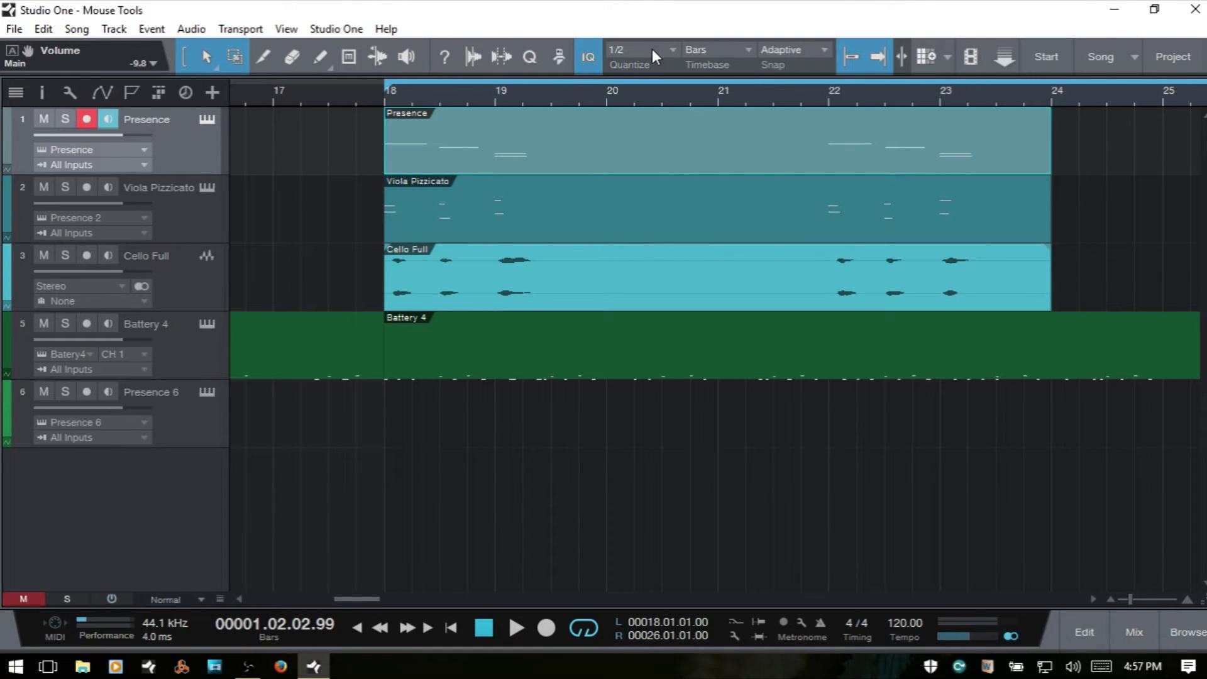
# Step: Switch the snap mode to Quantize, restore it to Adaptive and try moving the bar 18 Presence event on the grid
pyautogui.click(820, 45)
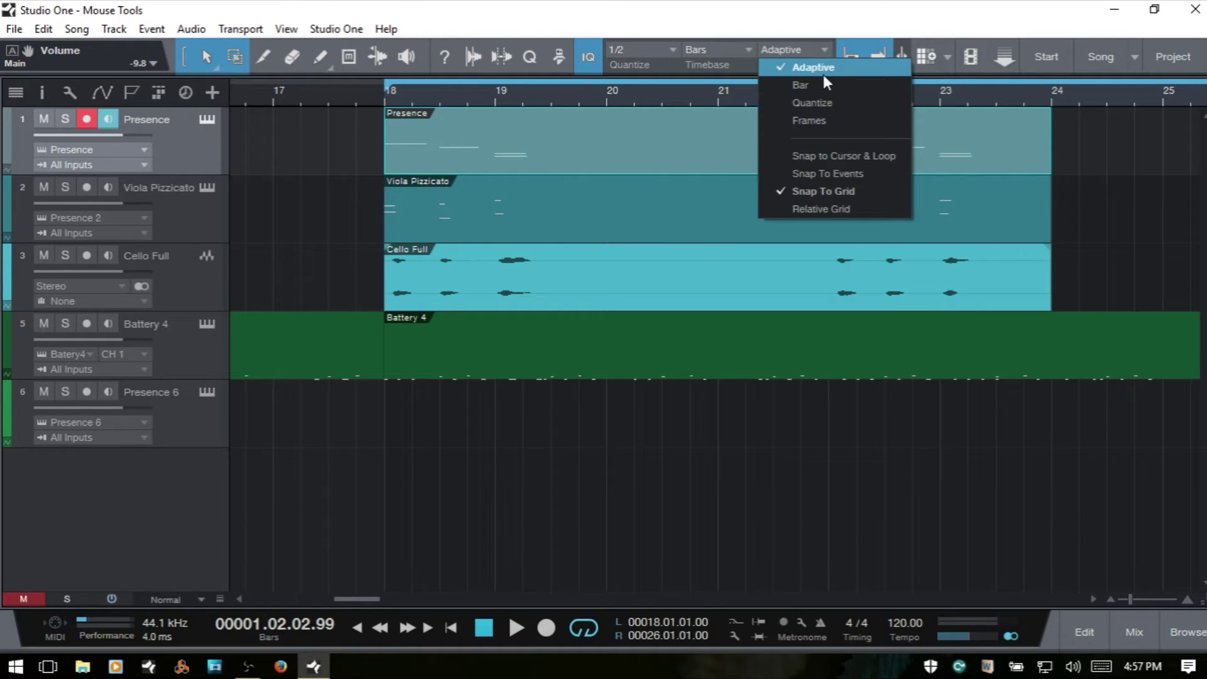
pyautogui.click(832, 102)
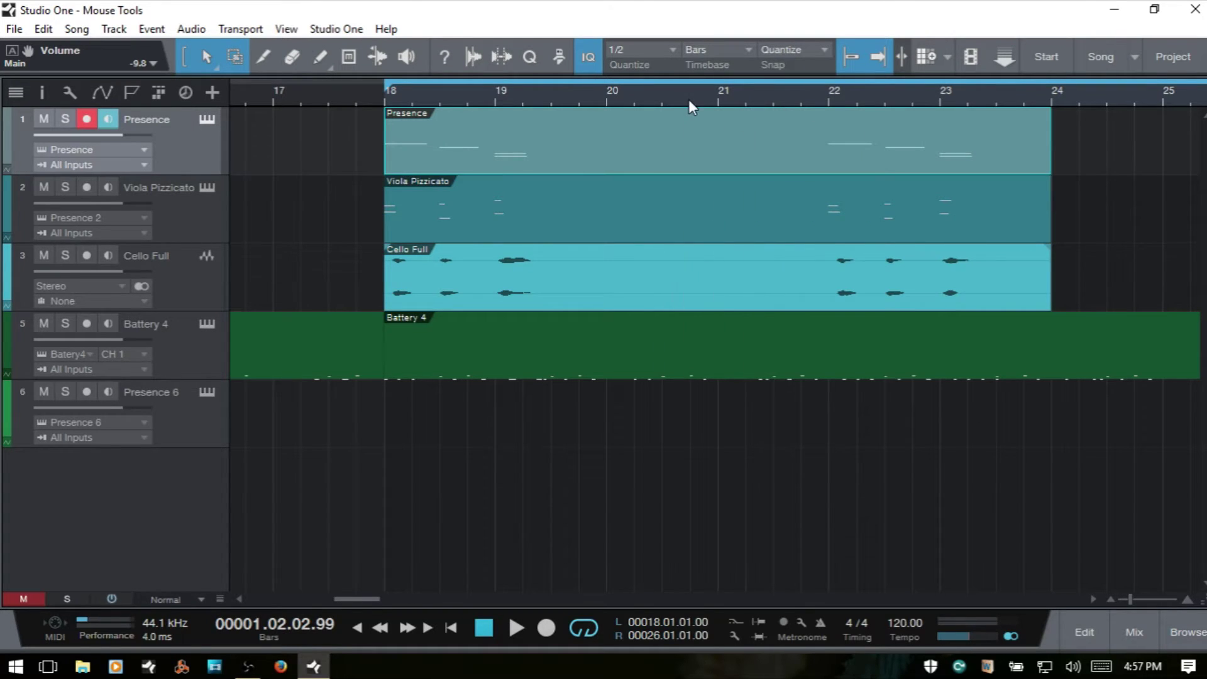
pyautogui.moveTo(688, 100)
pyautogui.mouseDown()
pyautogui.moveTo(691, 71)
pyautogui.moveTo(691, 104)
pyautogui.mouseUp()
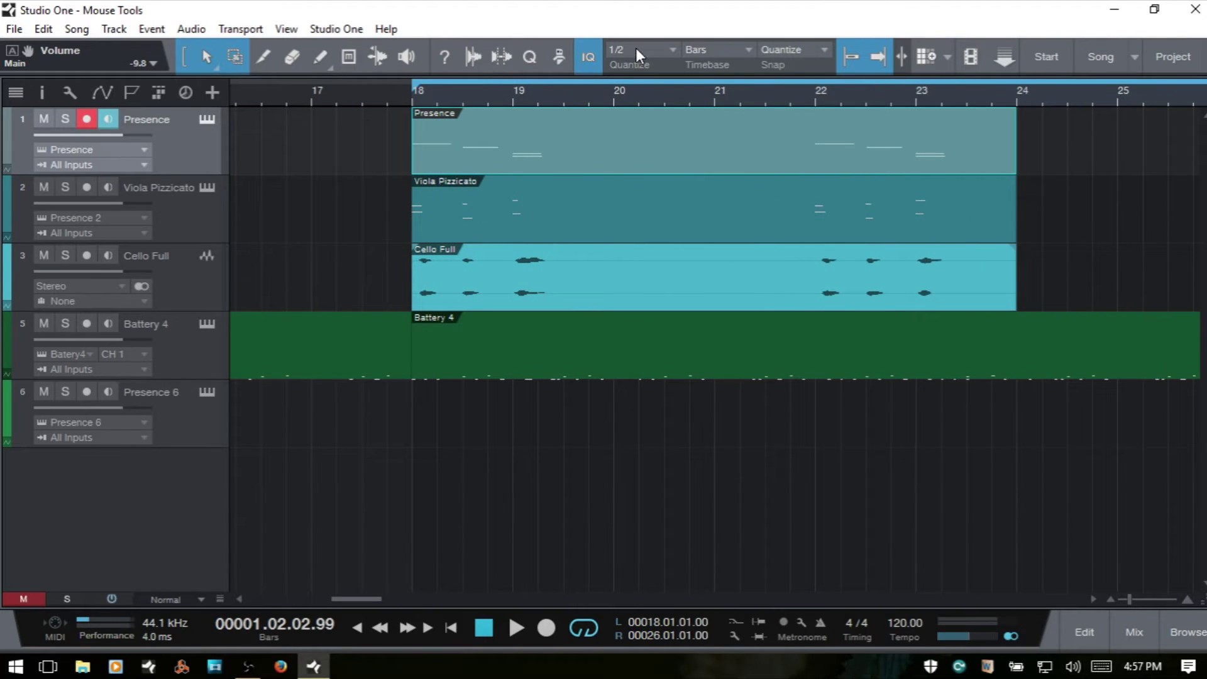
pyautogui.click(794, 47)
pyautogui.click(810, 66)
pyautogui.moveTo(629, 162)
pyautogui.mouseDown()
pyautogui.moveTo(1200, 170)
pyautogui.moveTo(782, 146)
pyautogui.moveTo(311, 138)
pyautogui.moveTo(192, 151)
pyautogui.moveTo(609, 162)
pyautogui.mouseUp()
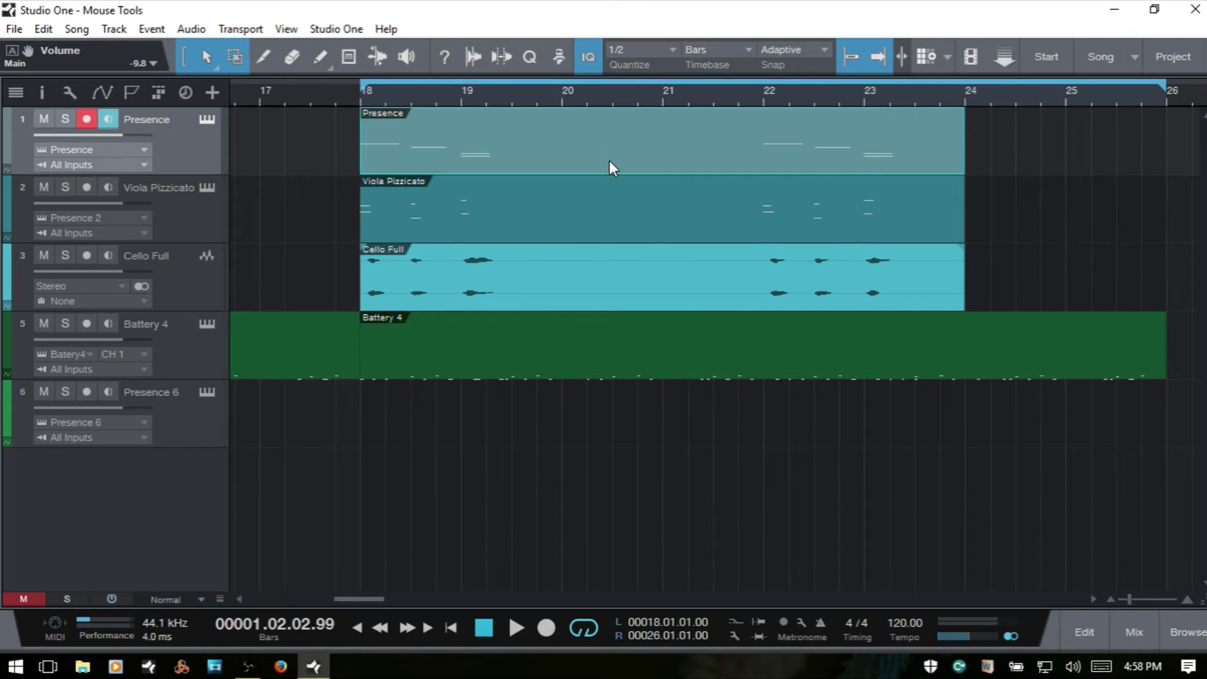
# Step: Try moving the bar 18 Presence event to bar 26 on the Viola Pizzicato and Cello Full tracks, and return it to its original place
pyautogui.press('w')
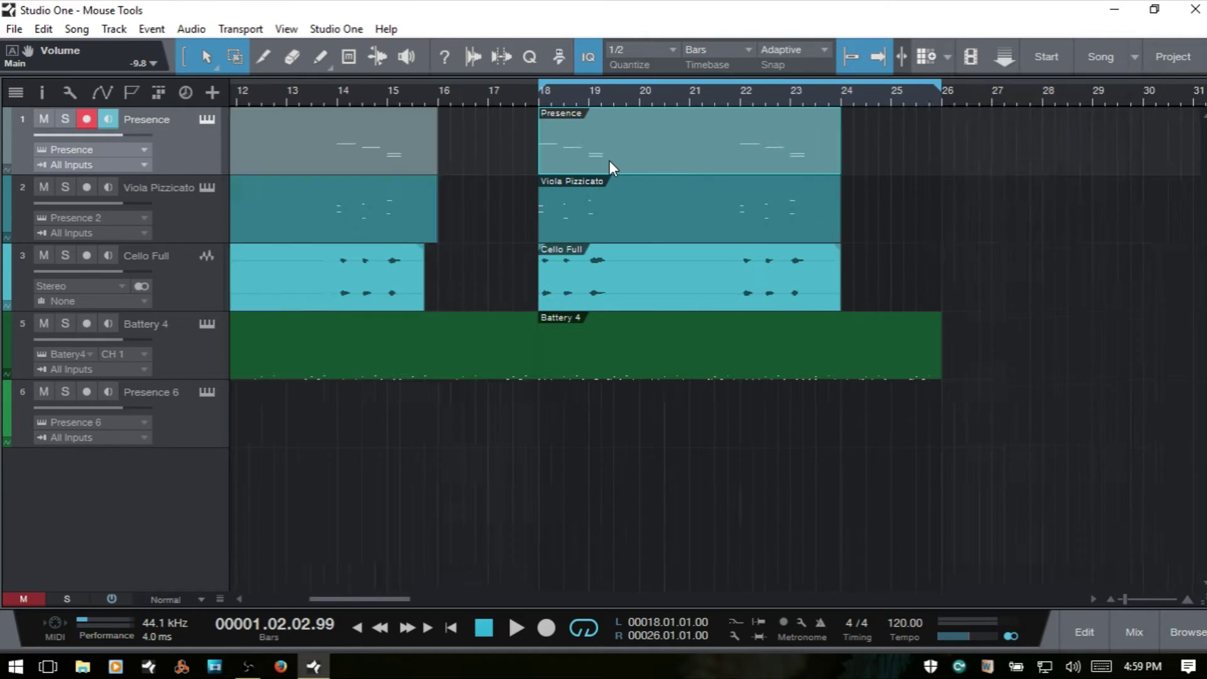
pyautogui.press('w')
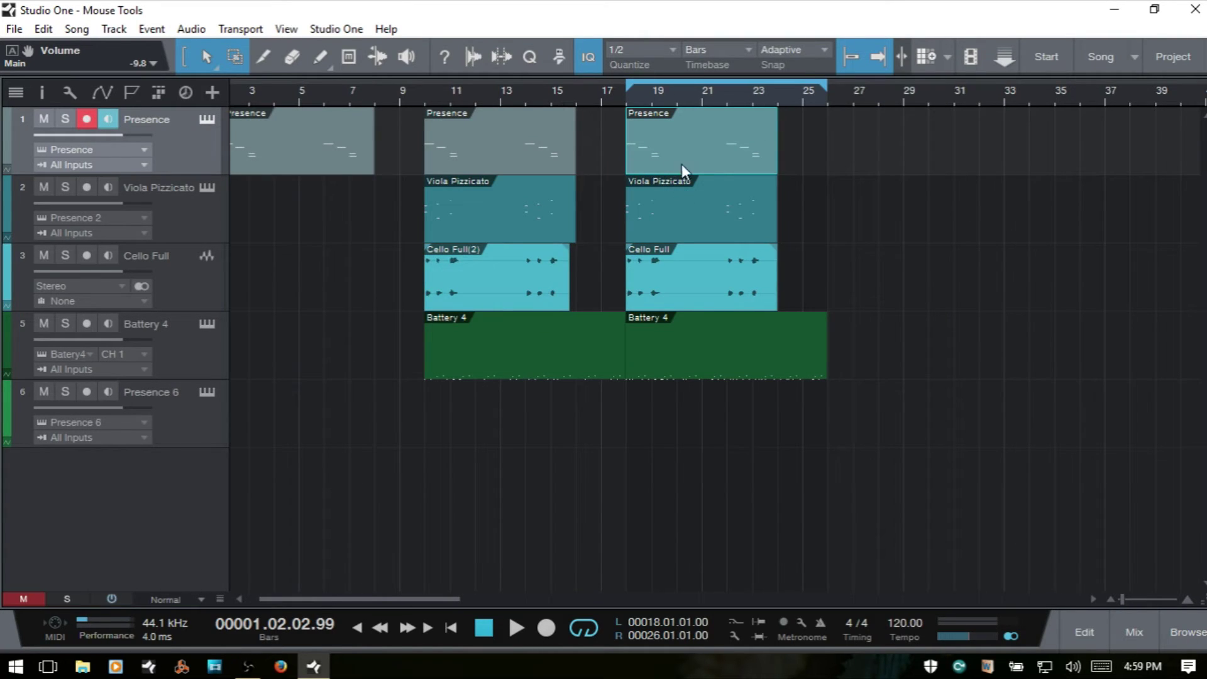
pyautogui.moveTo(676, 160); pyautogui.dragTo(874, 196)
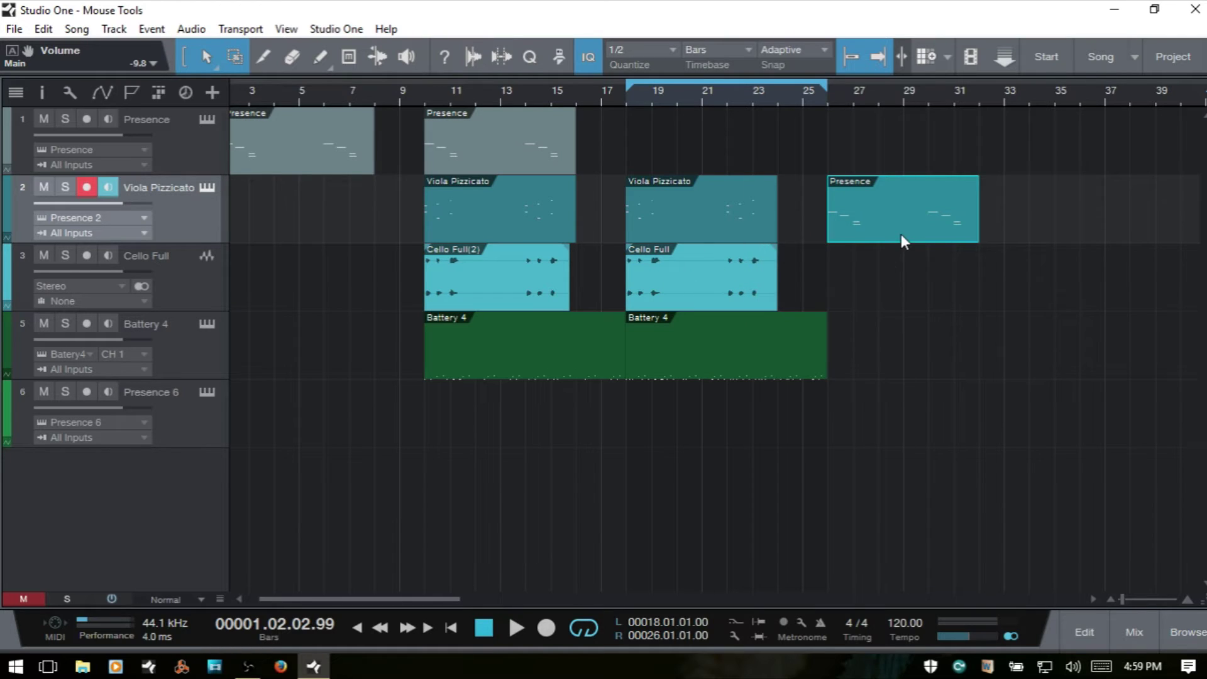
pyautogui.moveTo(908, 233); pyautogui.dragTo(906, 266)
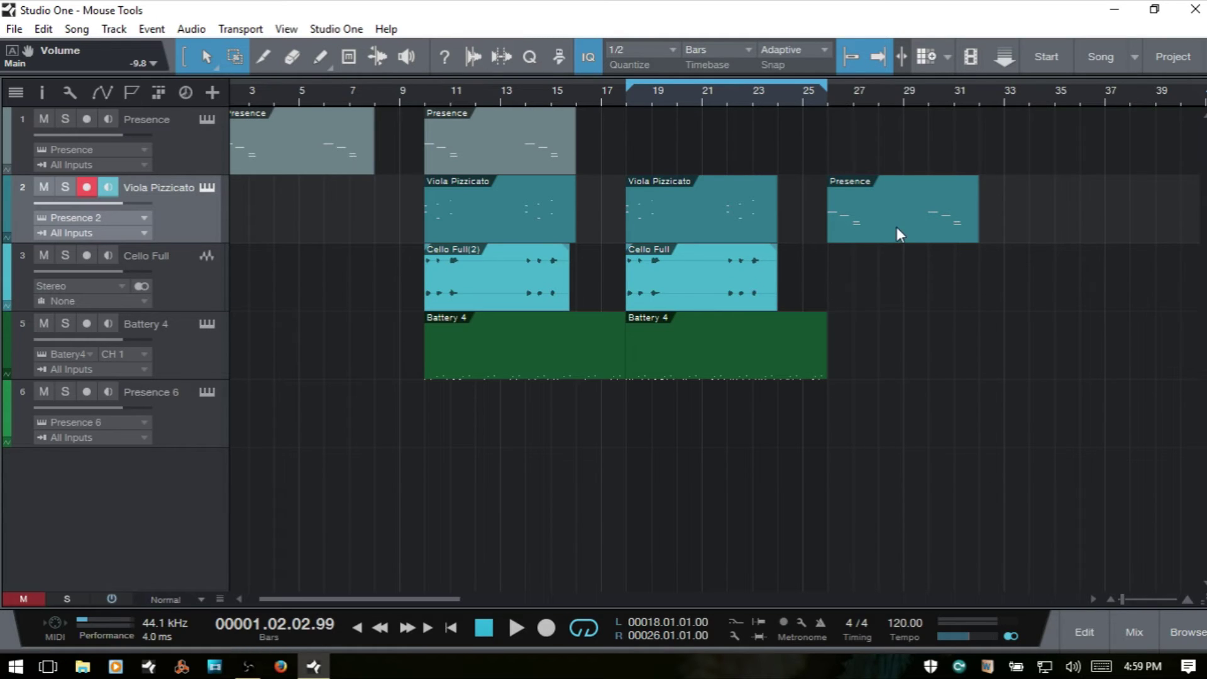
pyautogui.moveTo(899, 229); pyautogui.dragTo(710, 127)
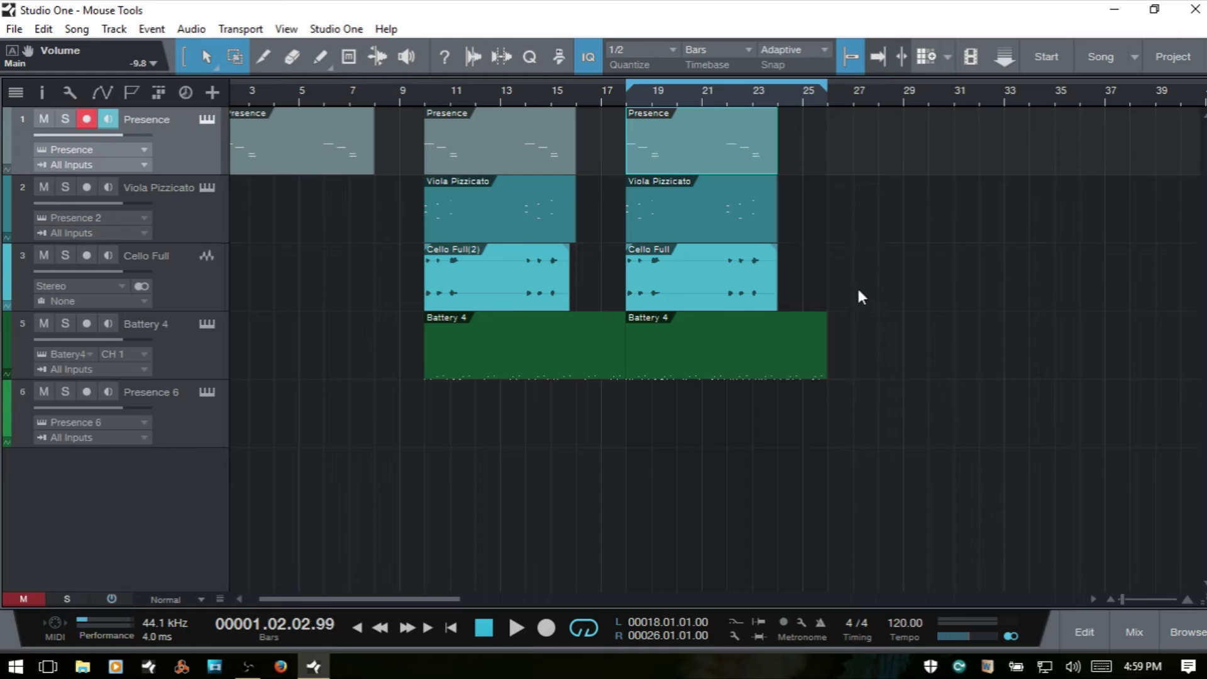
# Step: Move the bar 18 Battery 4 event to the empty area below the tracks, return it, and delete the extra Battery 4 track
pyautogui.click(721, 359)
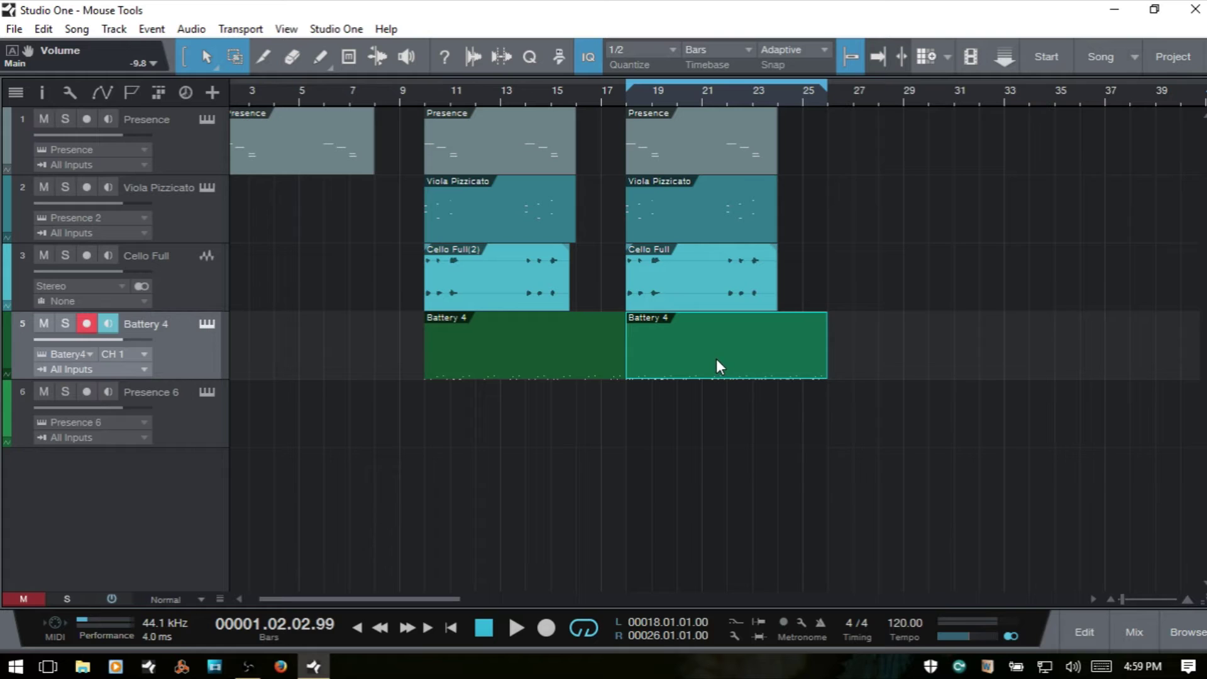
pyautogui.moveTo(716, 358); pyautogui.dragTo(715, 480)
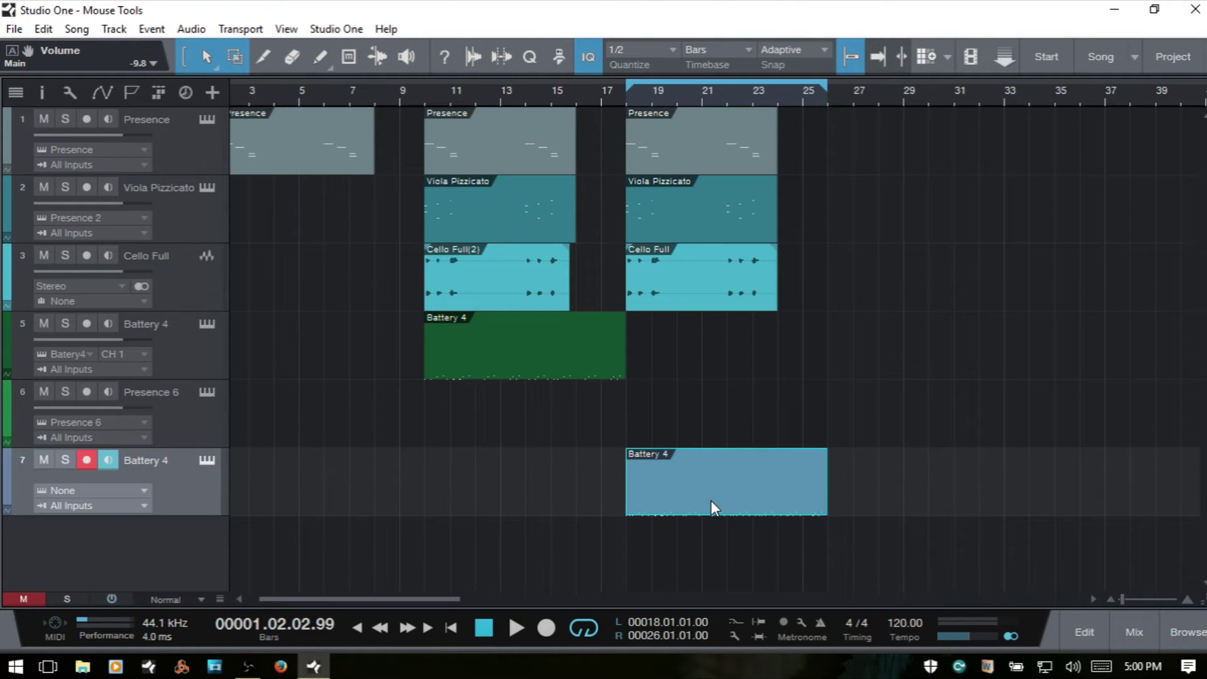
pyautogui.moveTo(711, 504); pyautogui.dragTo(726, 371)
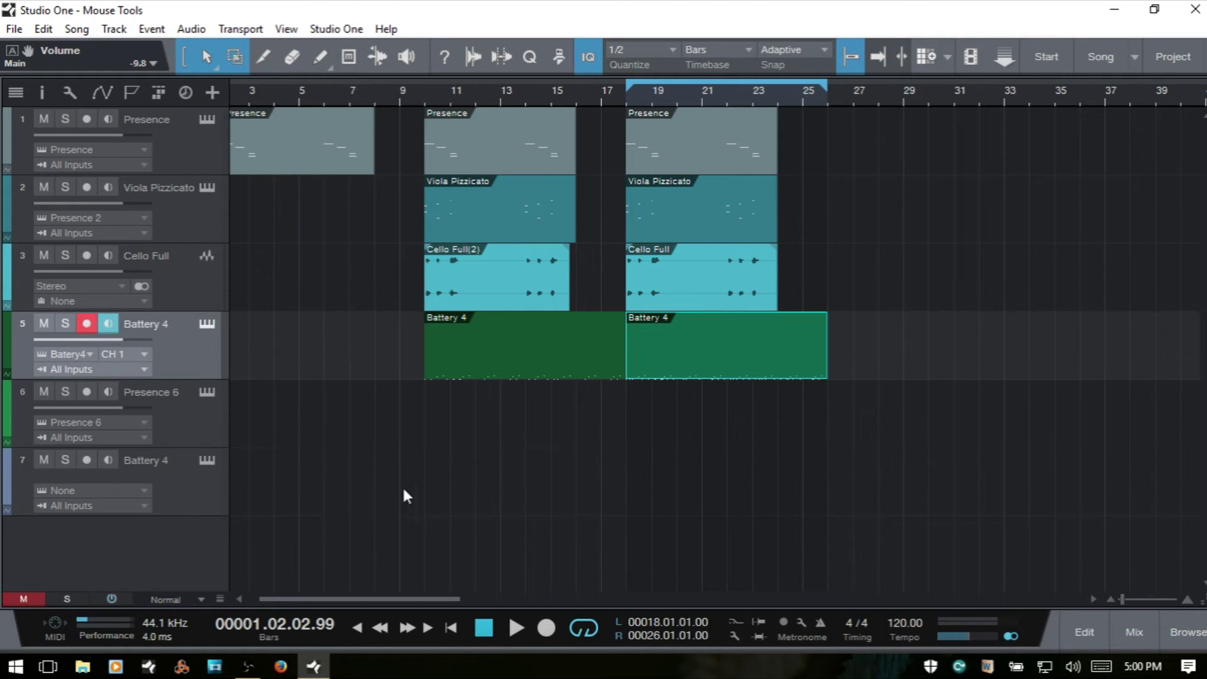
pyautogui.click(166, 499)
pyautogui.press('Delete')
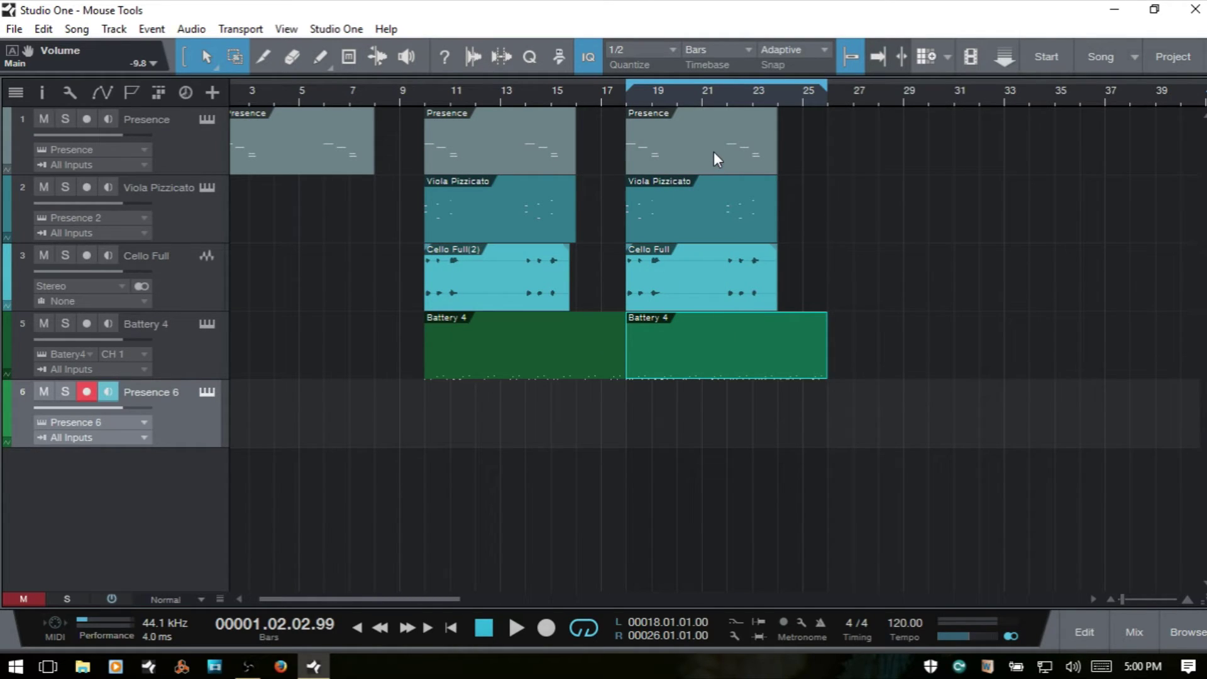
# Step: Select the Cello Full event at bar 18 and check the song's audio clips in the Pool
pyautogui.click(702, 294)
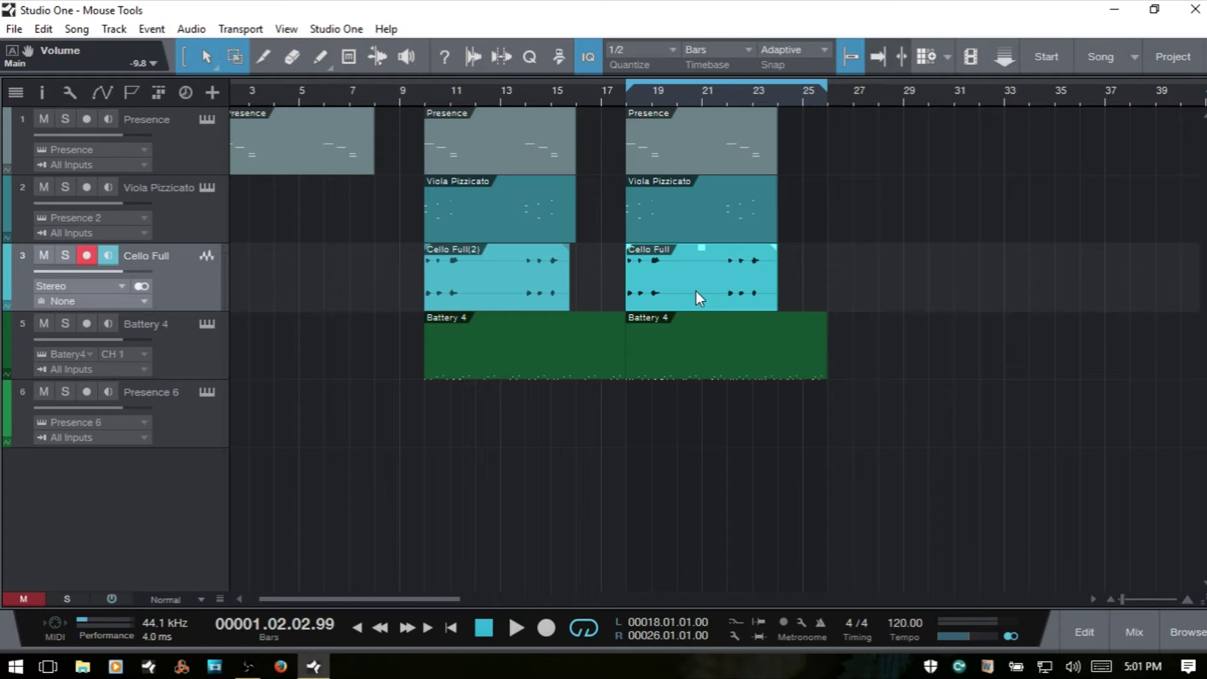
pyautogui.press('F5')
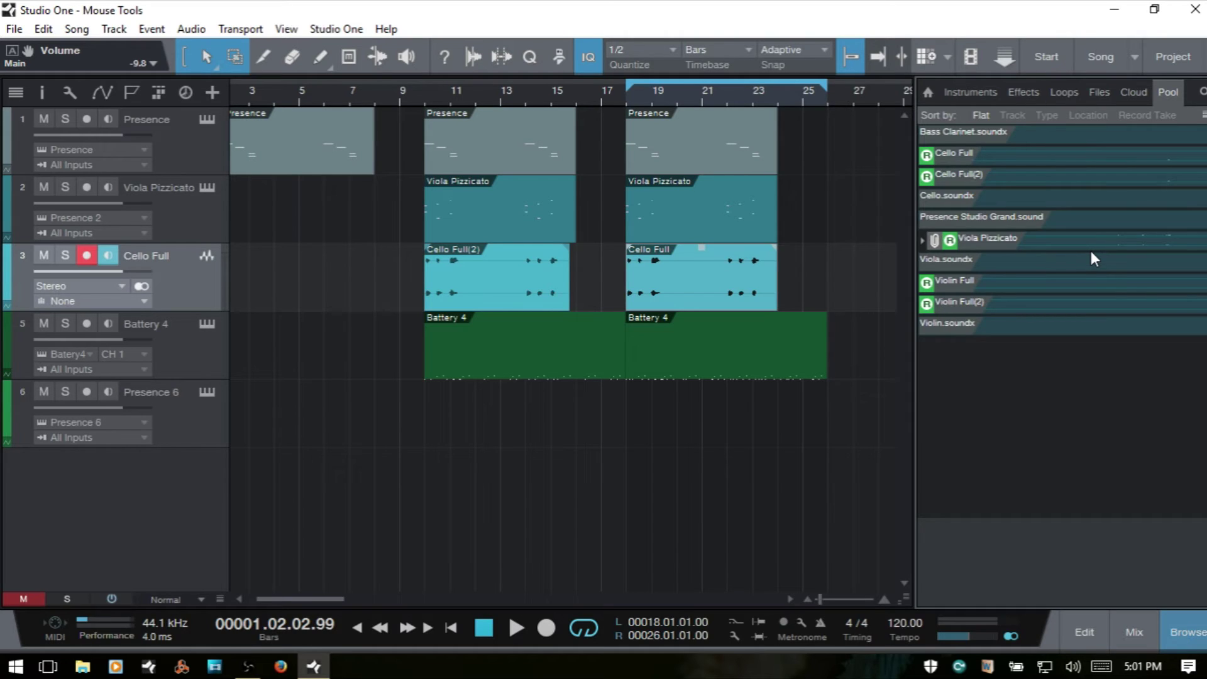
pyautogui.press('F5')
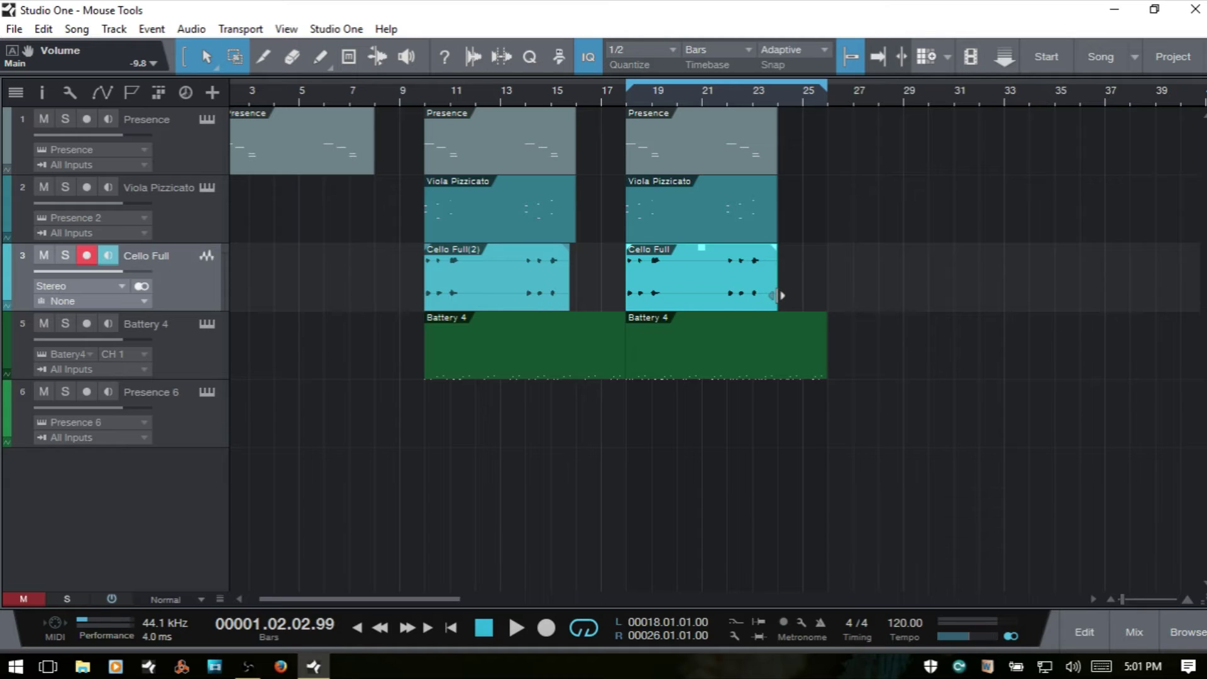
# Step: Trim the start of the bar 18 Cello Full event to bar 19 and shorten Cello Full(2) to end at about bar 14.7
pyautogui.moveTo(780, 288)
pyautogui.mouseDown()
pyautogui.moveTo(739, 282)
pyautogui.moveTo(779, 287)
pyautogui.mouseUp()
pyautogui.moveTo(626, 291); pyautogui.dragTo(652, 293)
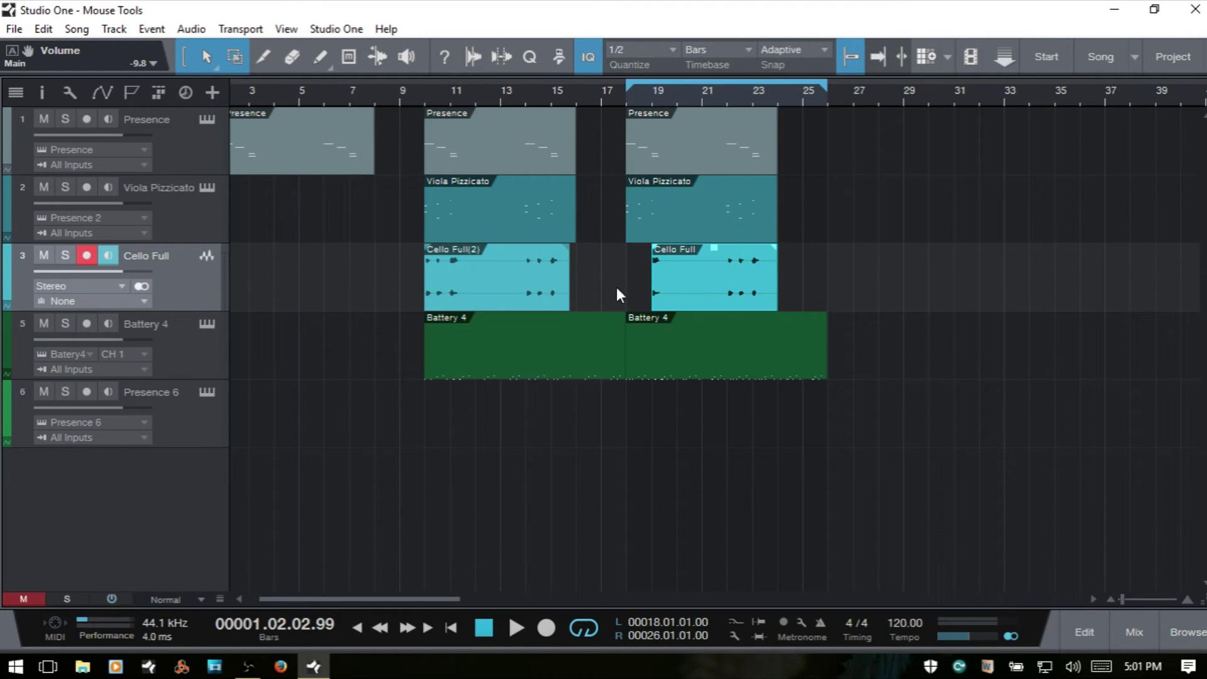
pyautogui.moveTo(571, 291); pyautogui.dragTo(544, 292)
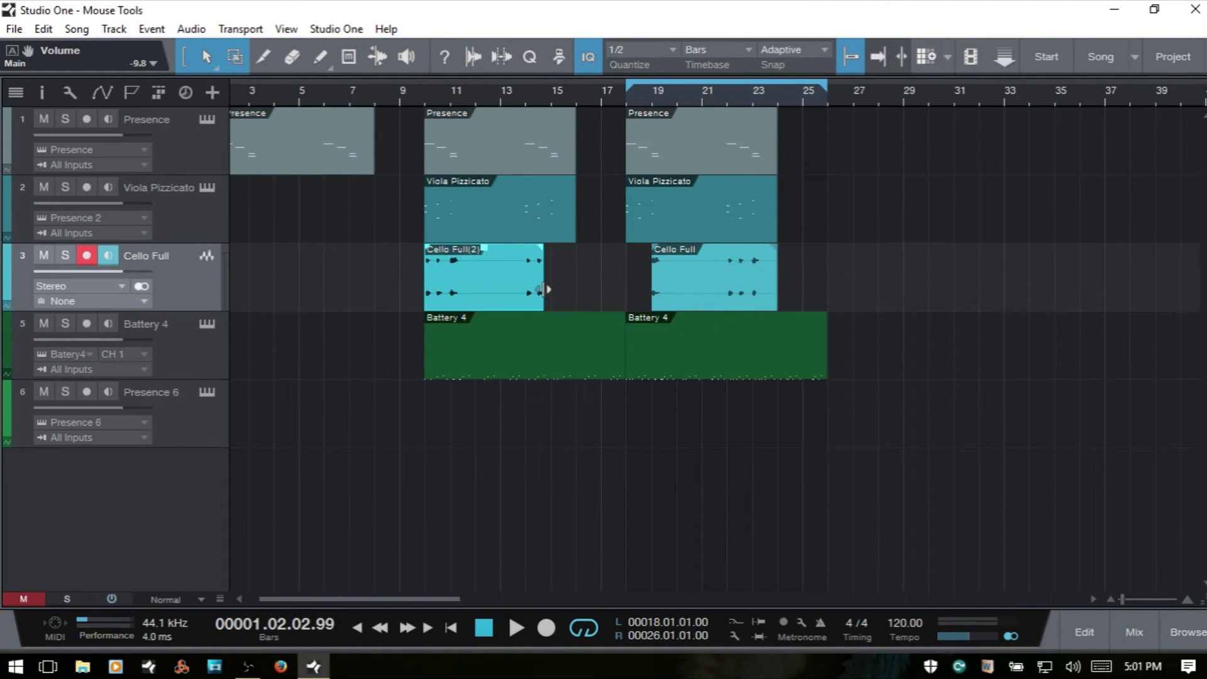
# Step: Move the Cello Full event against the end of Cello Full(2) and adjust the shared boundary between them
pyautogui.moveTo(713, 296); pyautogui.dragTo(603, 291)
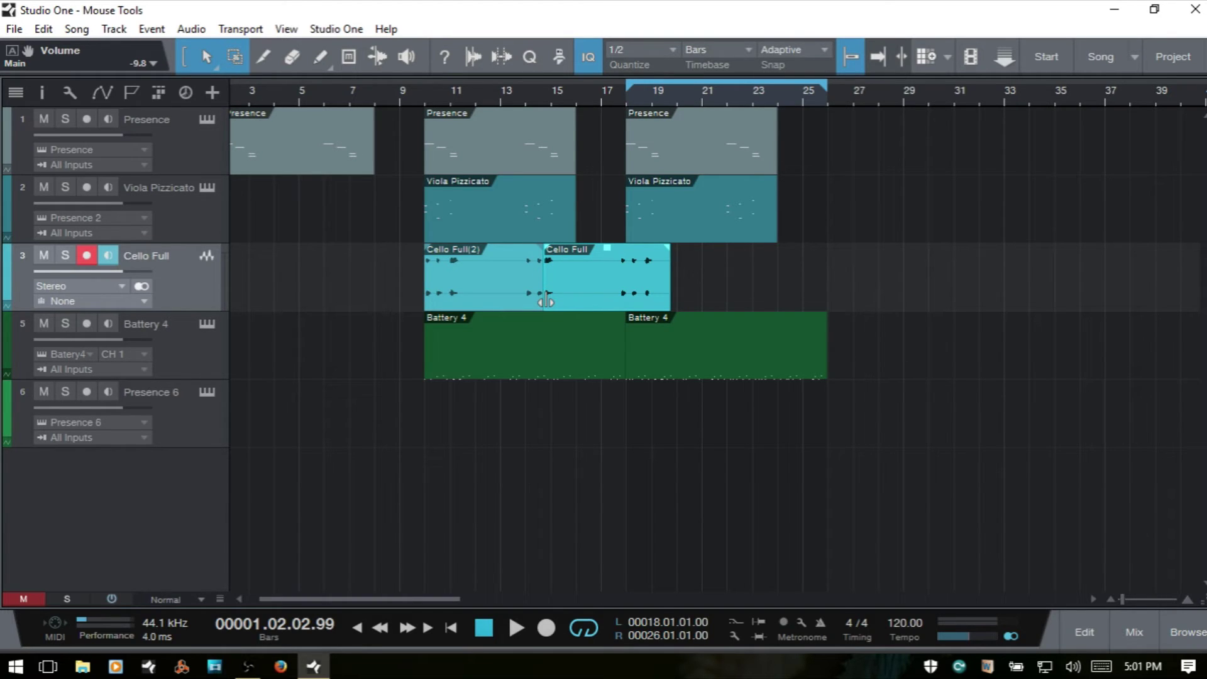
pyautogui.moveTo(544, 302); pyautogui.dragTo(620, 294)
# Step: Select the Cello Full(2) event and extend its end to bar 16
pyautogui.click(489, 295)
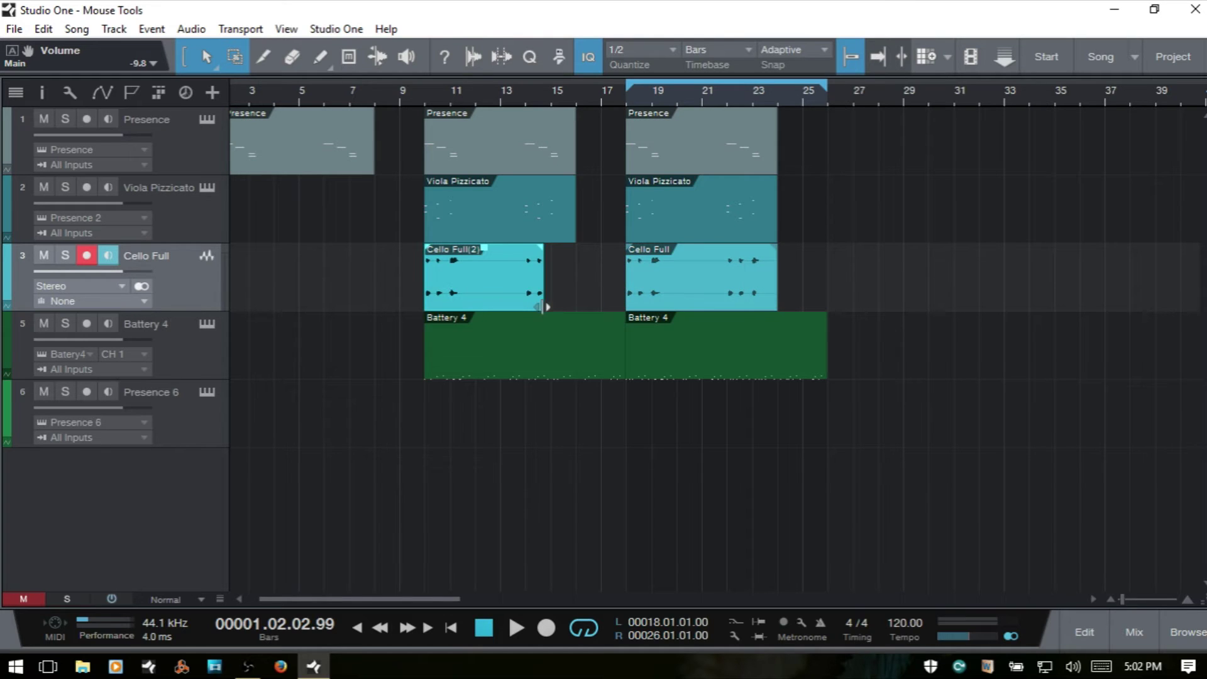
pyautogui.moveTo(543, 301); pyautogui.dragTo(579, 301)
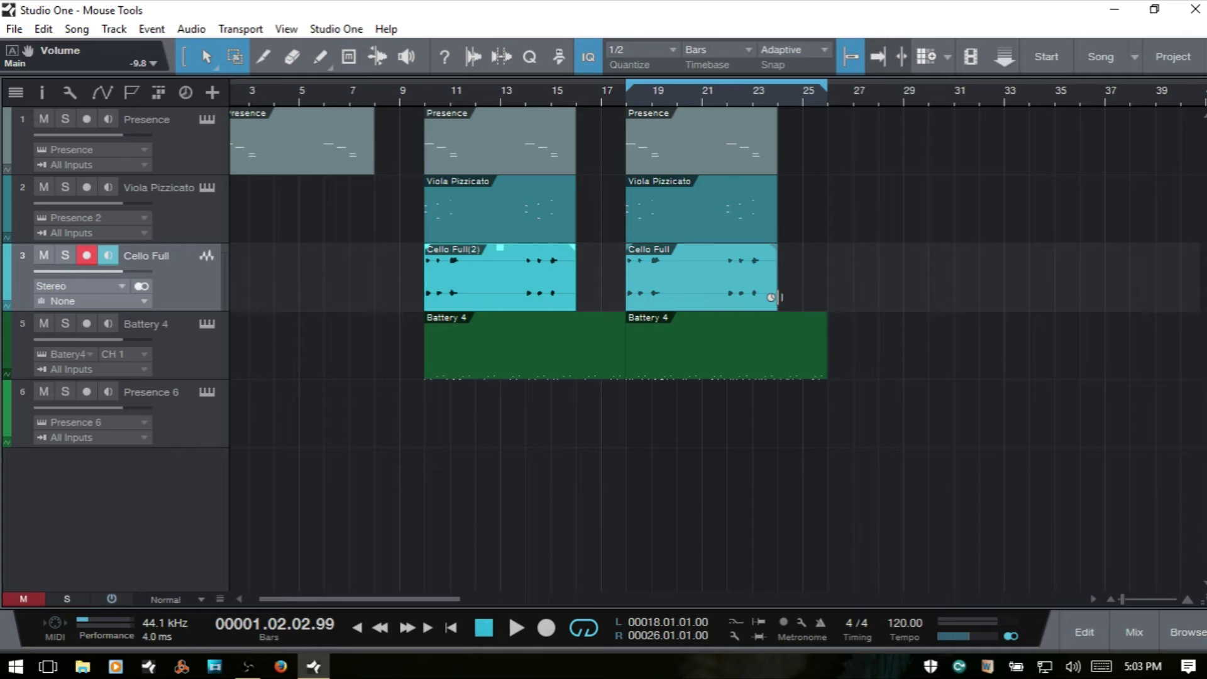
# Step: Switch the Cello Full track's tempo mode to Timestretch and restore it to Follow
pyautogui.press('alt')
pyautogui.press('F4')
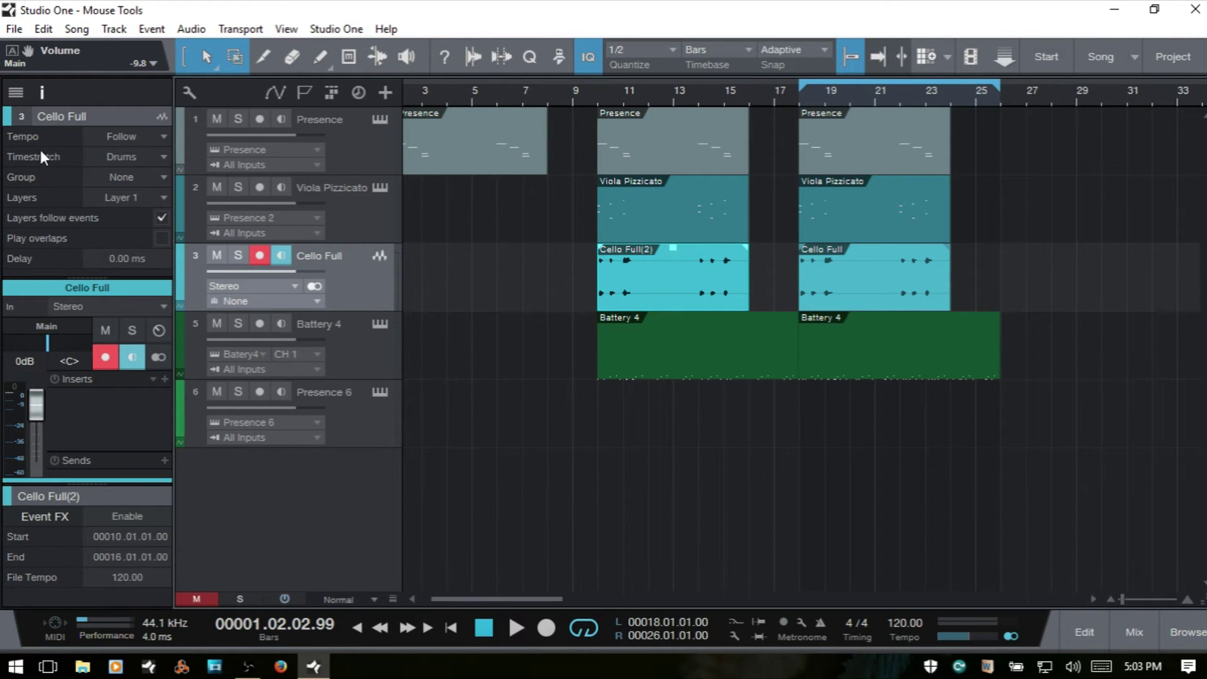
pyautogui.click(154, 131)
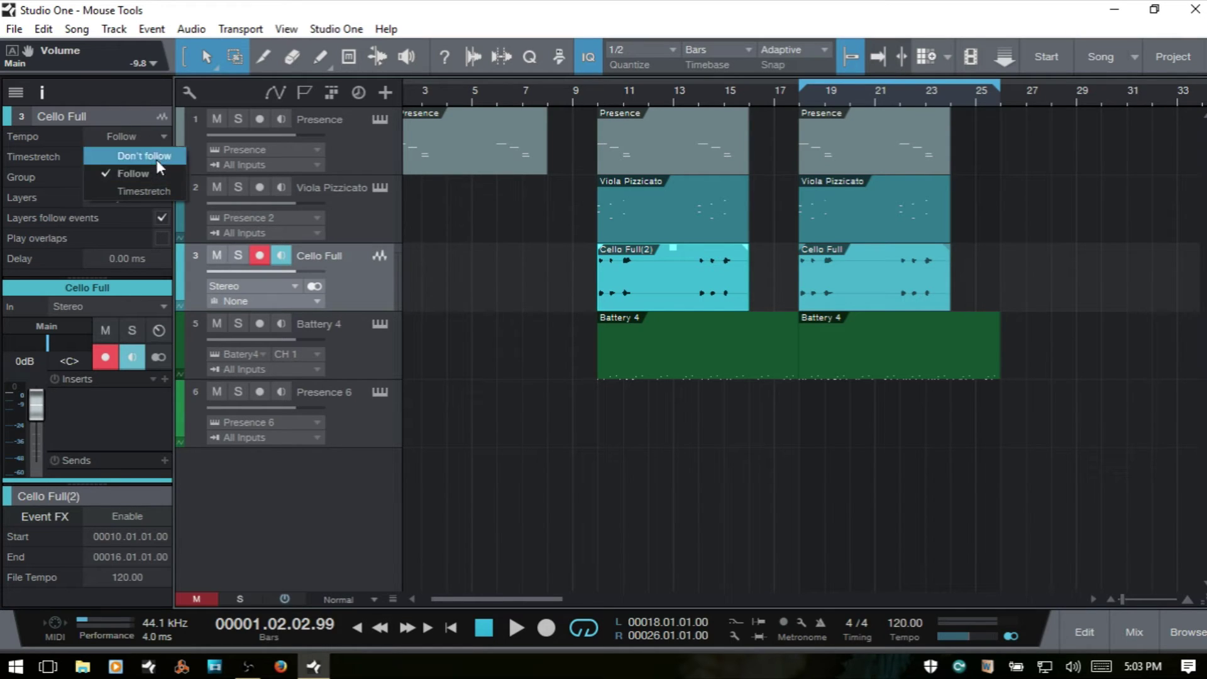
pyautogui.click(148, 191)
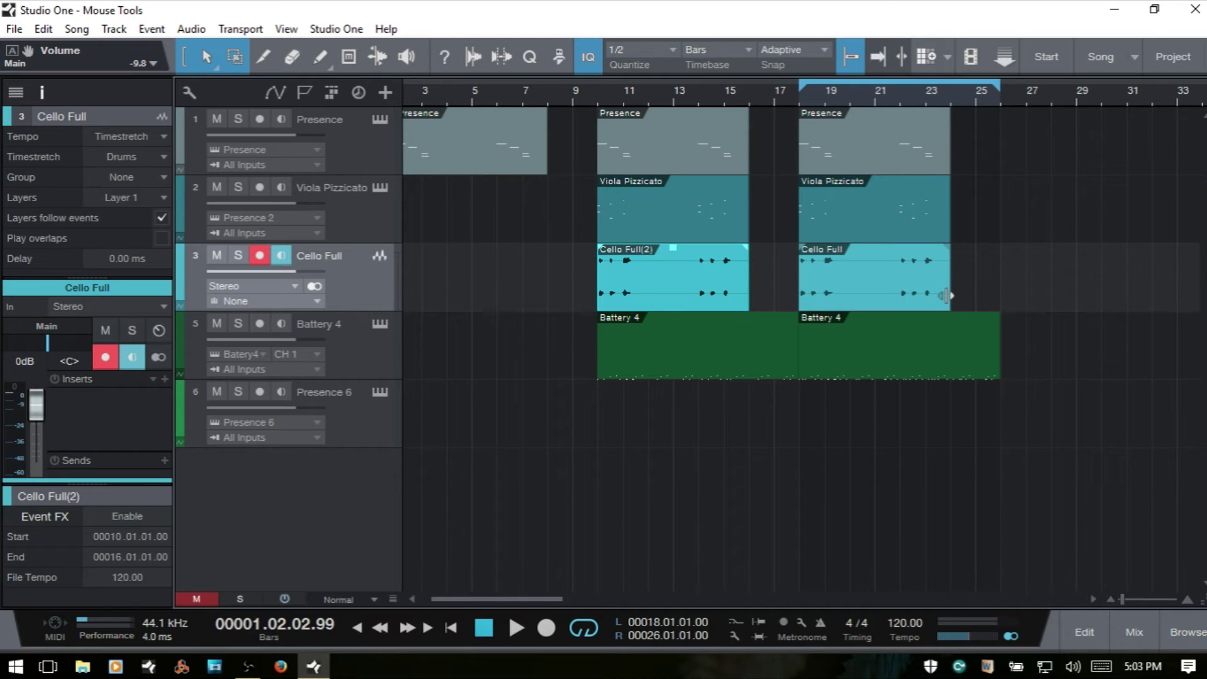
pyautogui.click(142, 137)
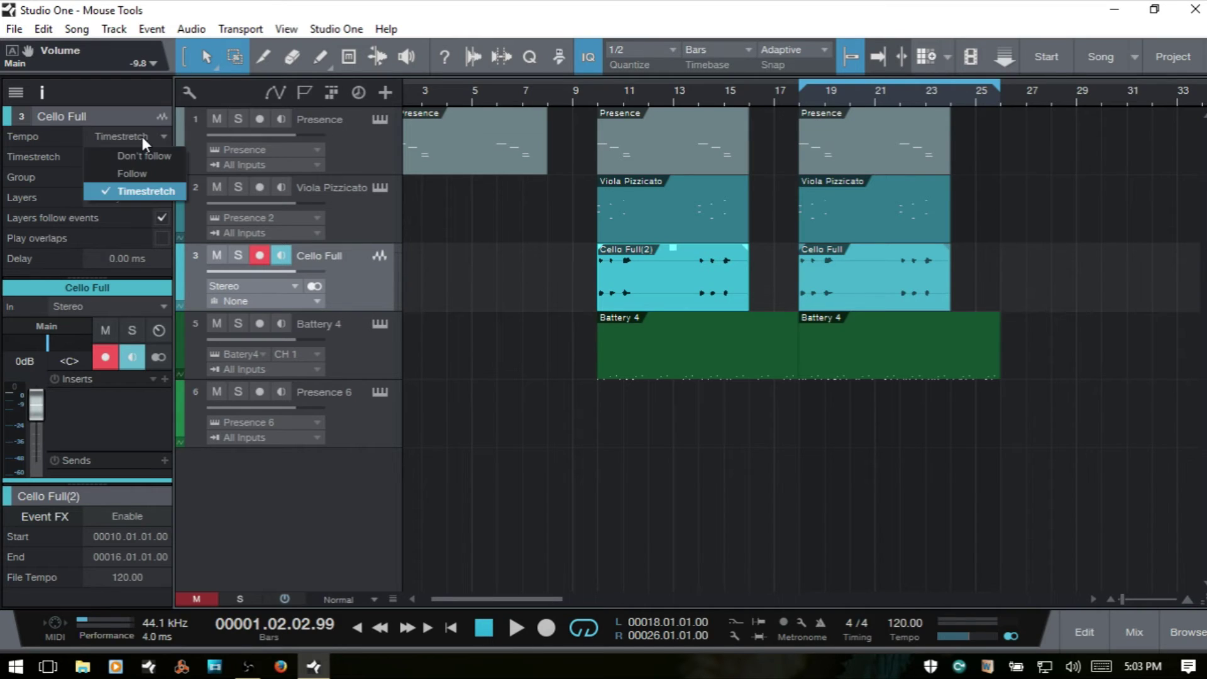
pyautogui.click(141, 172)
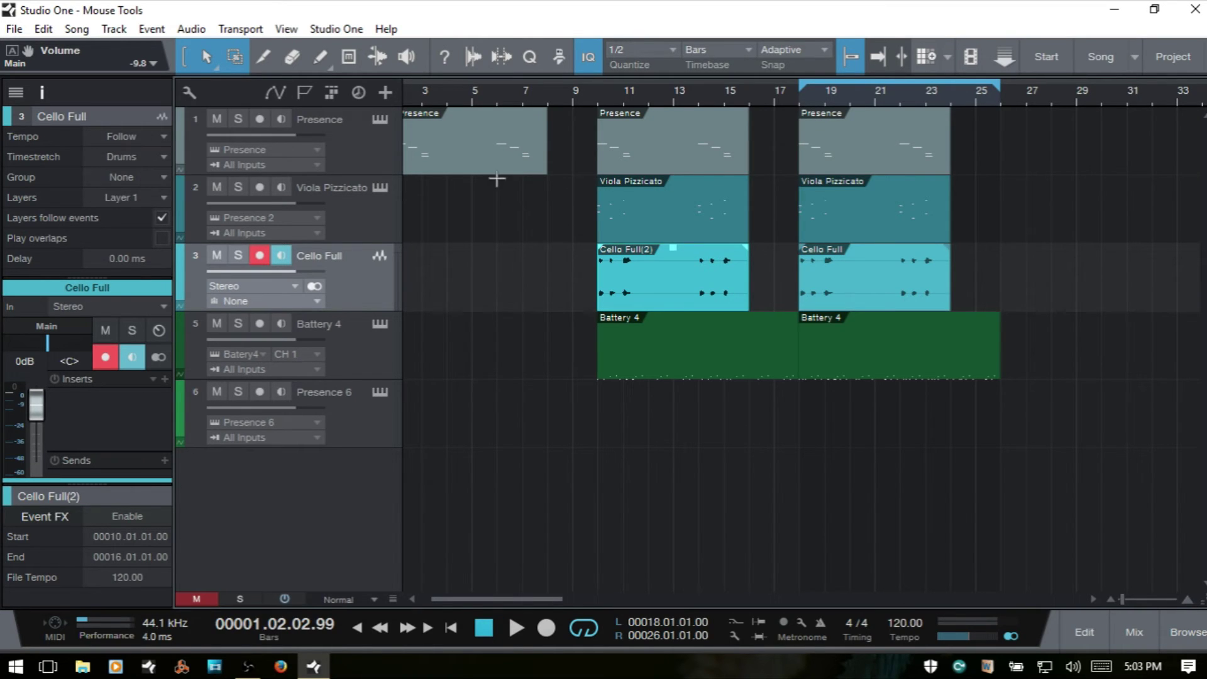
pyautogui.press('F4')
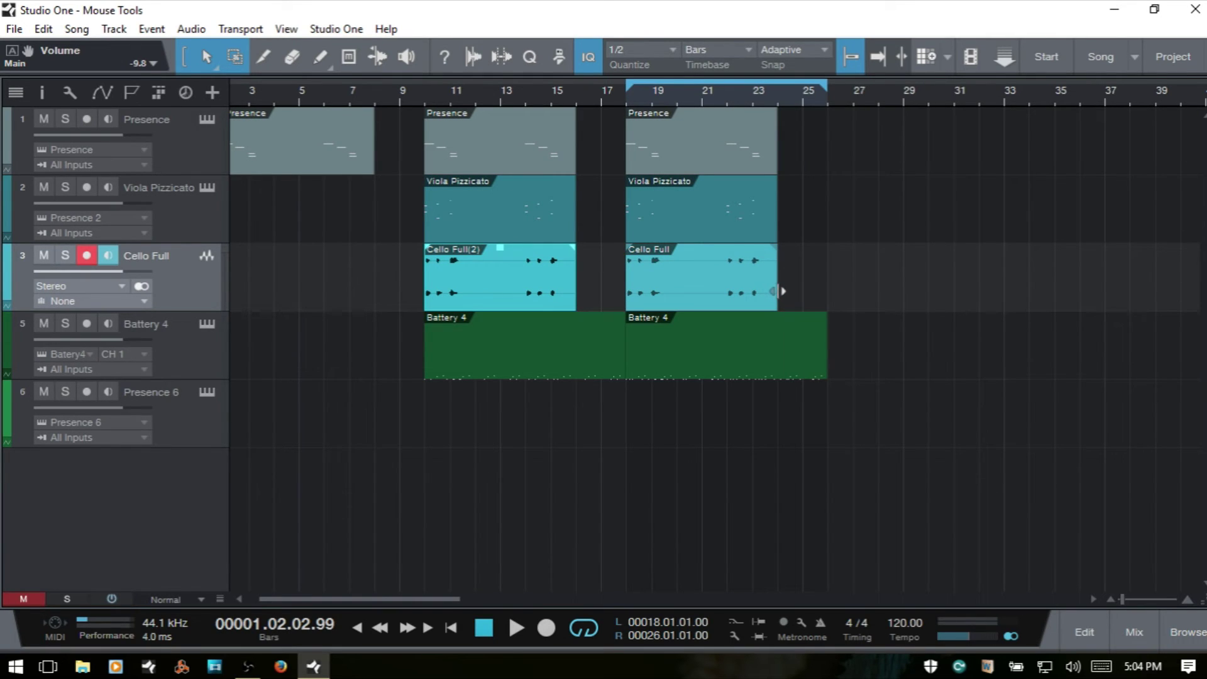
# Step: Shorten the bar 18 Cello Full event to end at bar 23, trim its start to bar 19, and undo the start trim
pyautogui.moveTo(781, 290); pyautogui.dragTo(755, 289)
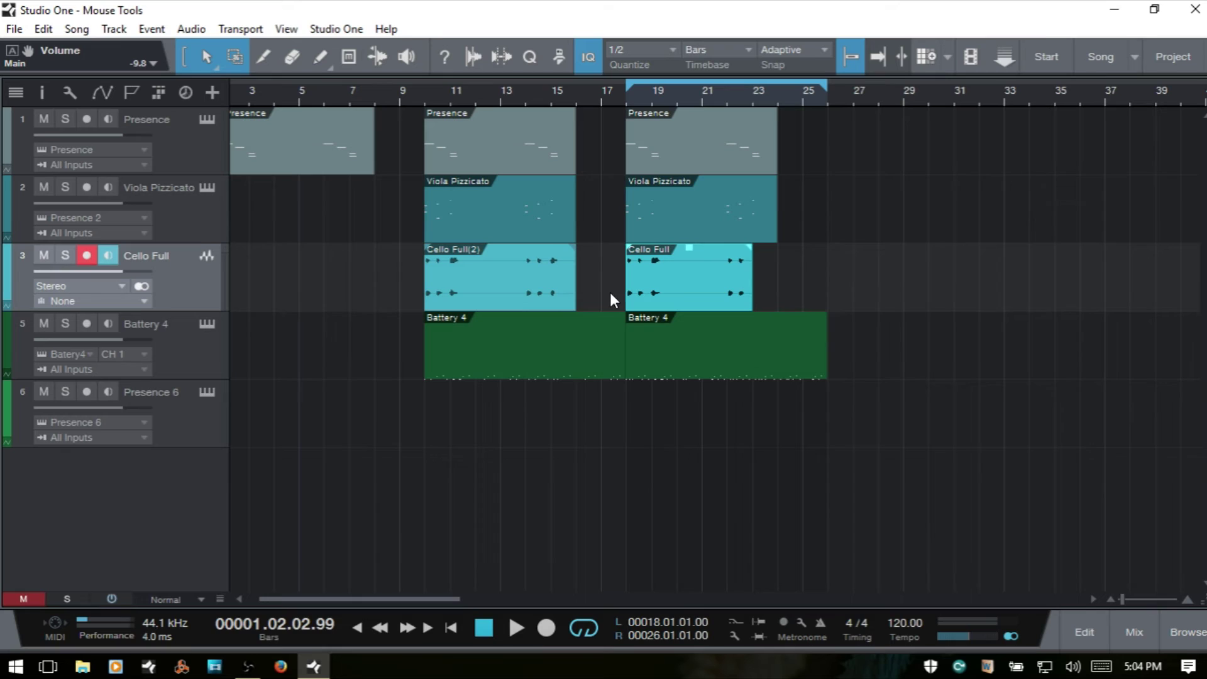
pyautogui.moveTo(627, 292); pyautogui.dragTo(655, 293)
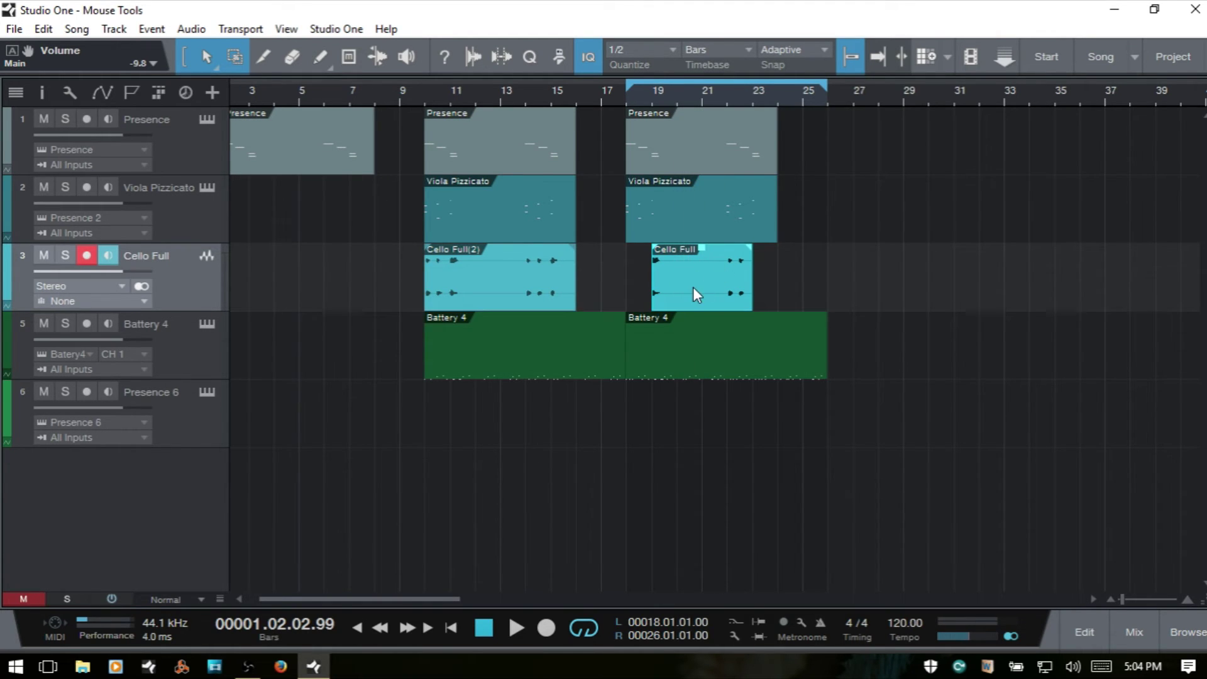
pyautogui.moveTo(702, 290); pyautogui.dragTo(731, 286)
pyautogui.hotkey('ctrl', 'z')
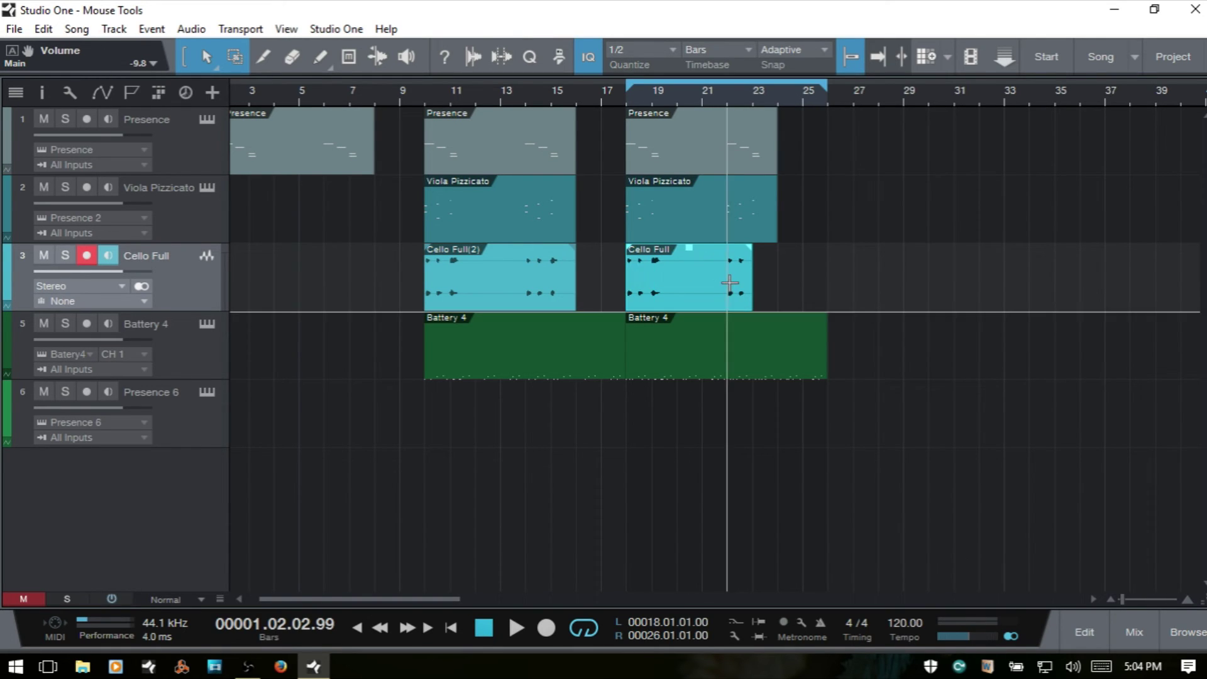
# Step: Undo the last shortening of the bar 18 Cello Full event and give it curved fades, about 2.3 s in and 4.7 s out
pyautogui.hotkey('ctrl', 'z')
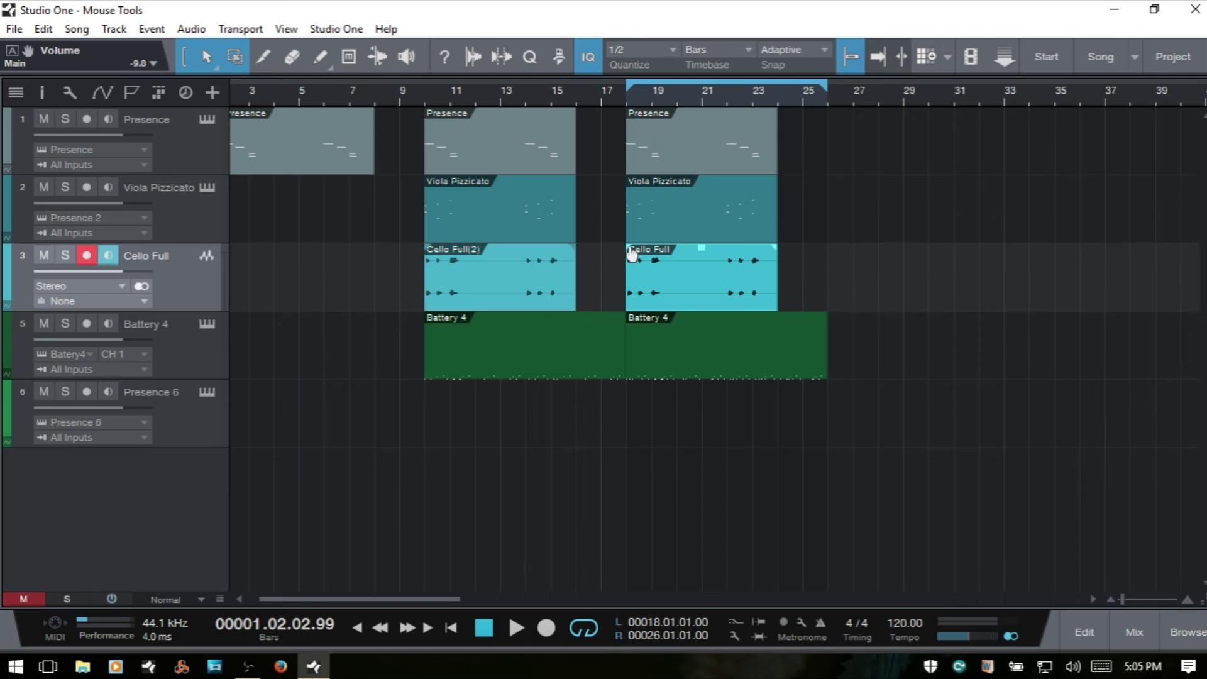
pyautogui.moveTo(631, 252); pyautogui.dragTo(657, 249)
pyautogui.moveTo(777, 256); pyautogui.dragTo(717, 256)
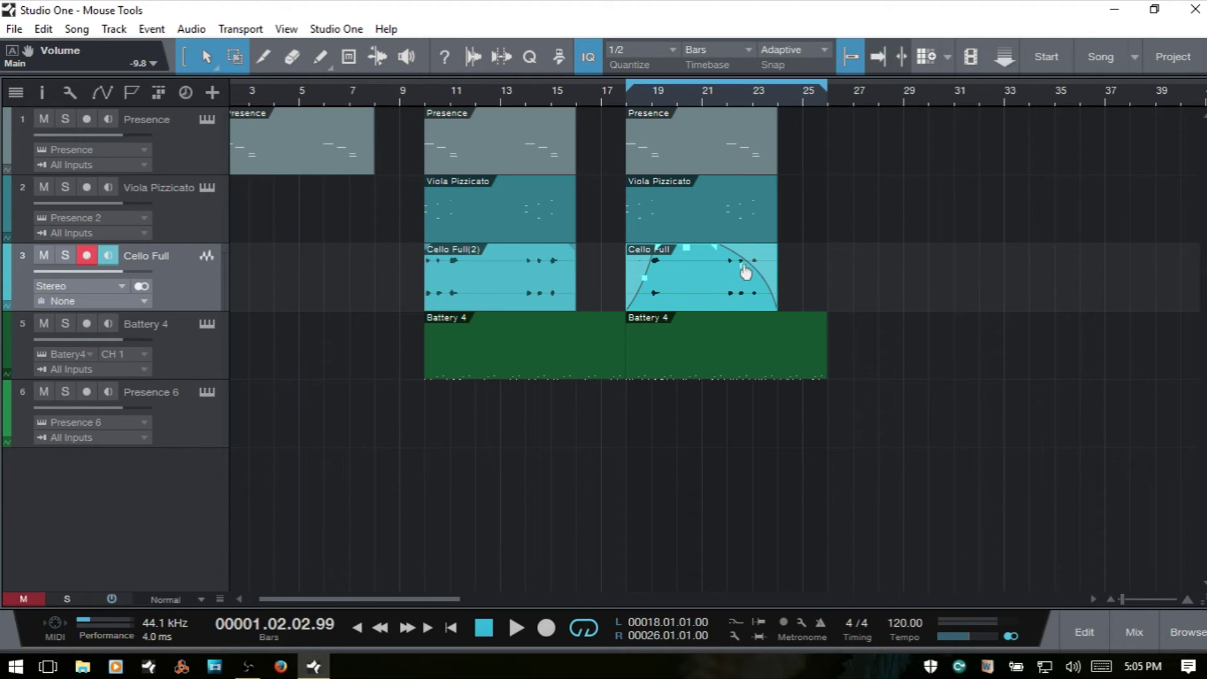
pyautogui.moveTo(735, 275)
pyautogui.mouseDown()
pyautogui.moveTo(711, 297)
pyautogui.moveTo(769, 271)
pyautogui.moveTo(745, 288)
pyautogui.mouseUp()
# Step: Show the inspector with the event's full parameters and set the bar 18 Cello Full event's Fade-In and Fade-Out to 0 s
pyautogui.press('F4')
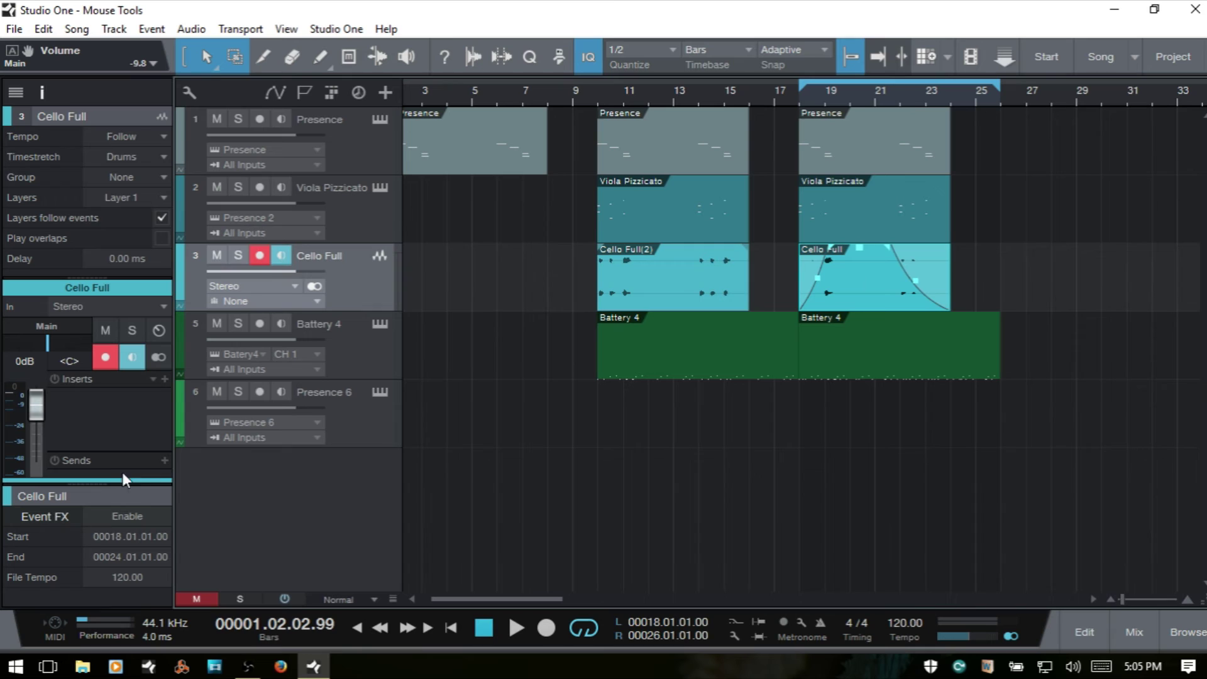
pyautogui.moveTo(85, 484); pyautogui.dragTo(112, 262)
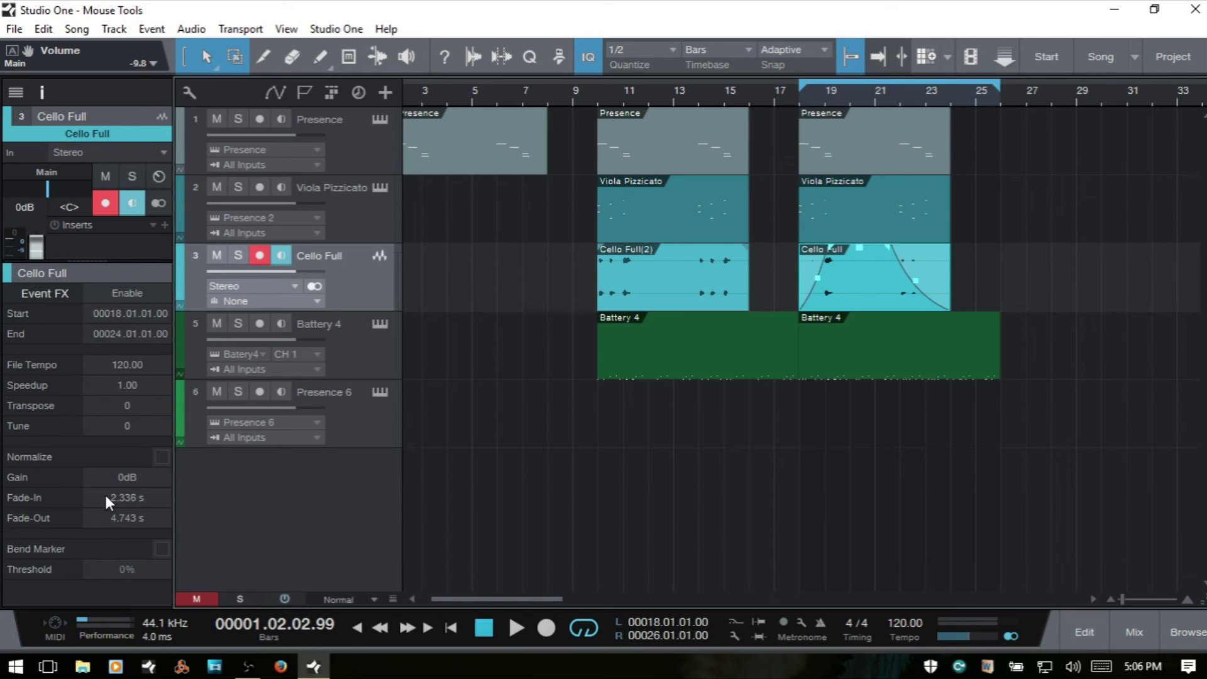
pyautogui.click(126, 496)
pyautogui.write('0')
pyautogui.press('Return')
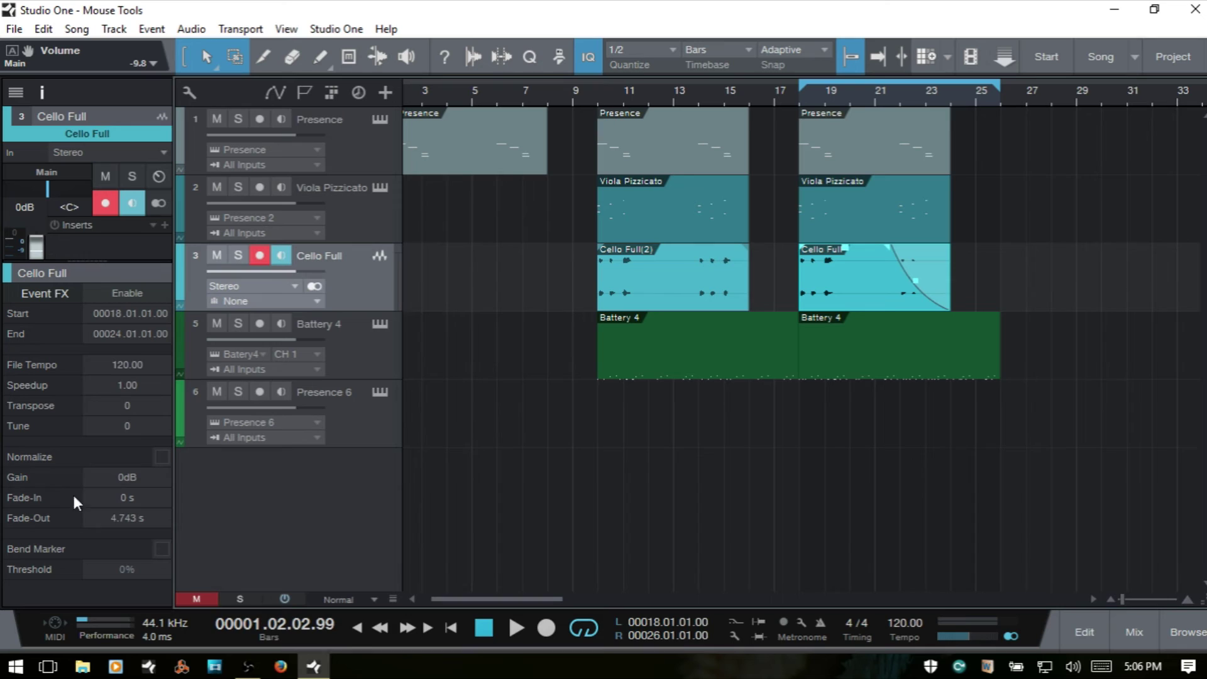
pyautogui.click(128, 518)
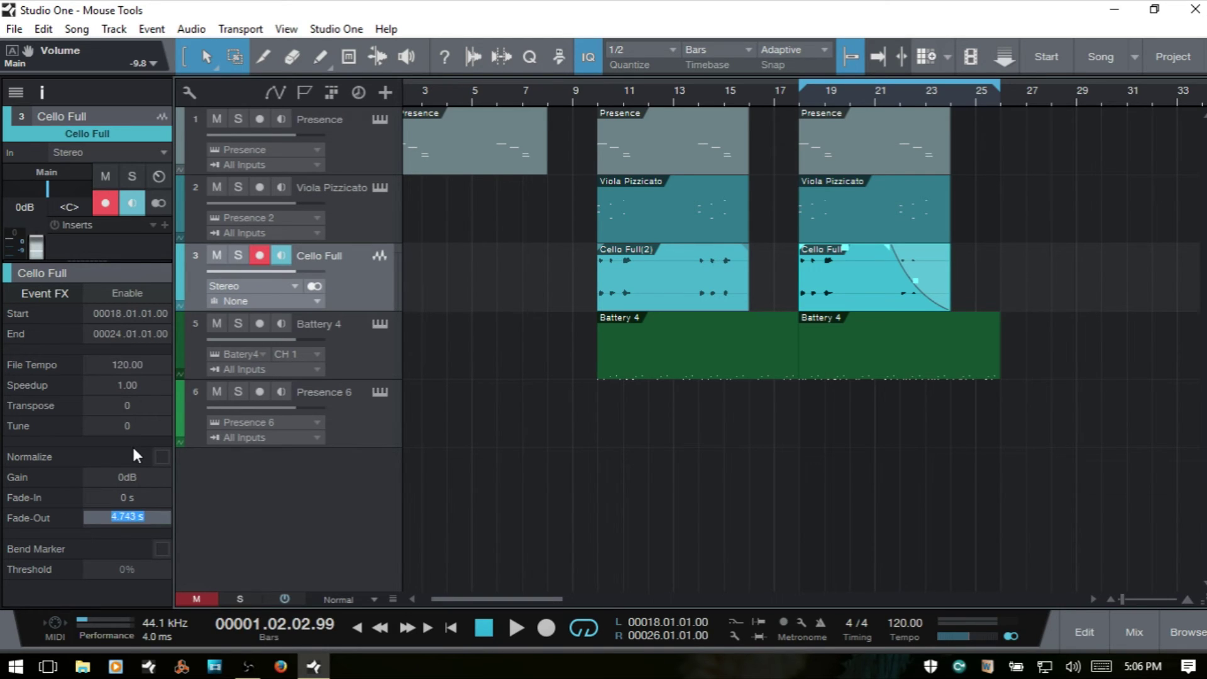
pyautogui.write('0')
pyautogui.press('Return')
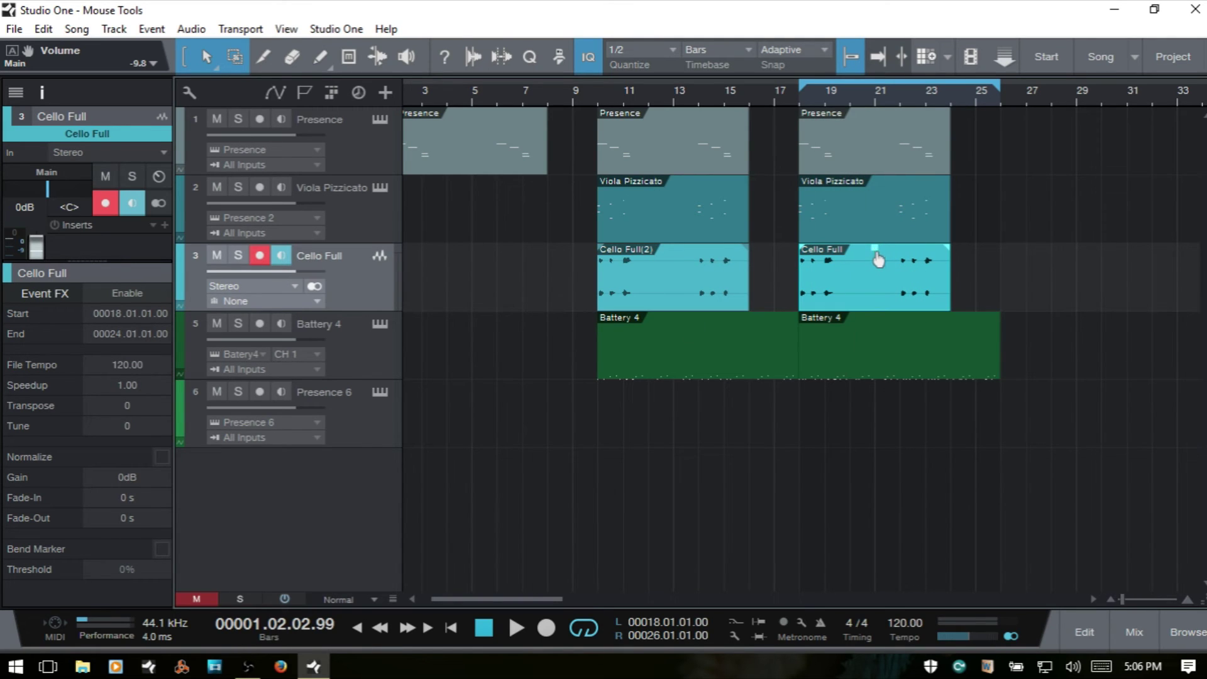
# Step: Lower the bar 18 Cello Full event's gain slightly with its volume handle, and set the gain to +5 dB
pyautogui.moveTo(878, 258)
pyautogui.mouseDown()
pyautogui.moveTo(876, 269)
pyautogui.moveTo(879, 260)
pyautogui.mouseUp()
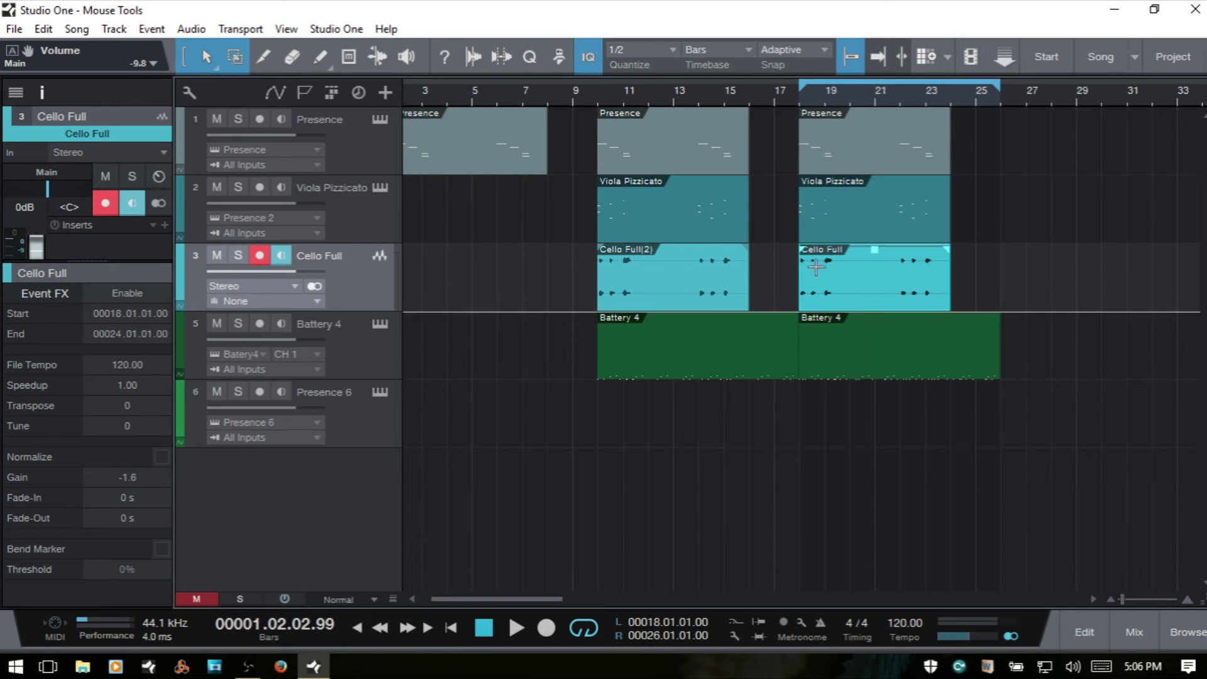
pyautogui.click(128, 480)
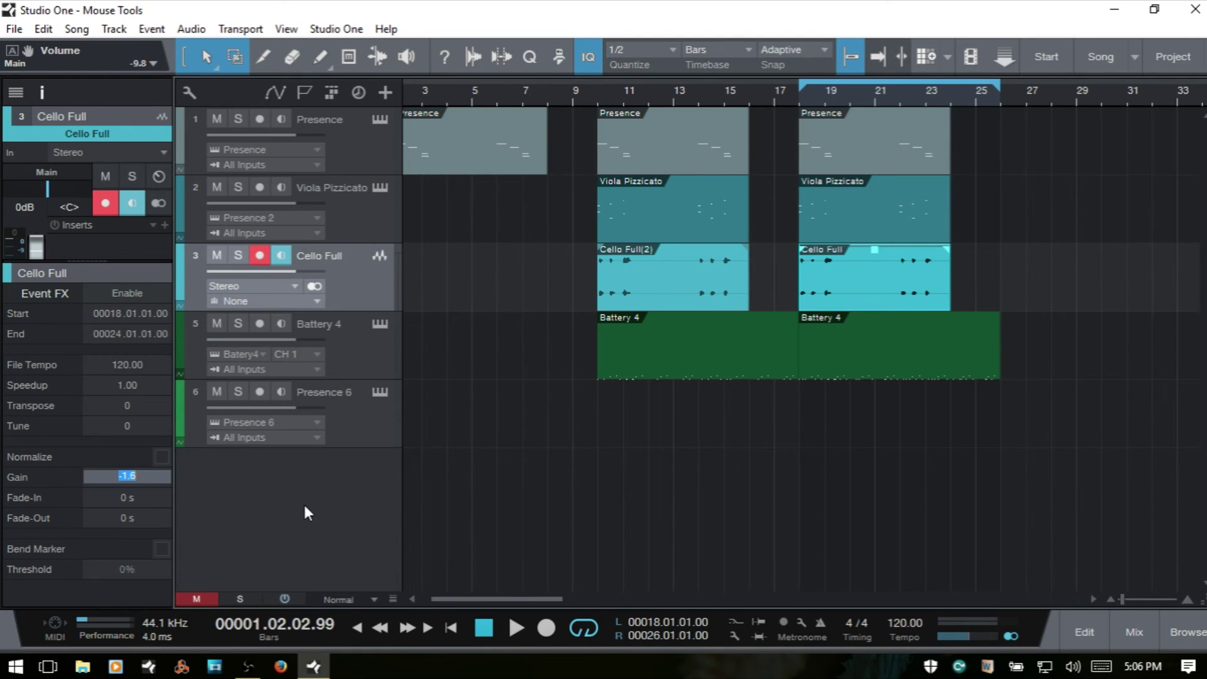
pyautogui.write('+5')
pyautogui.press('Return')
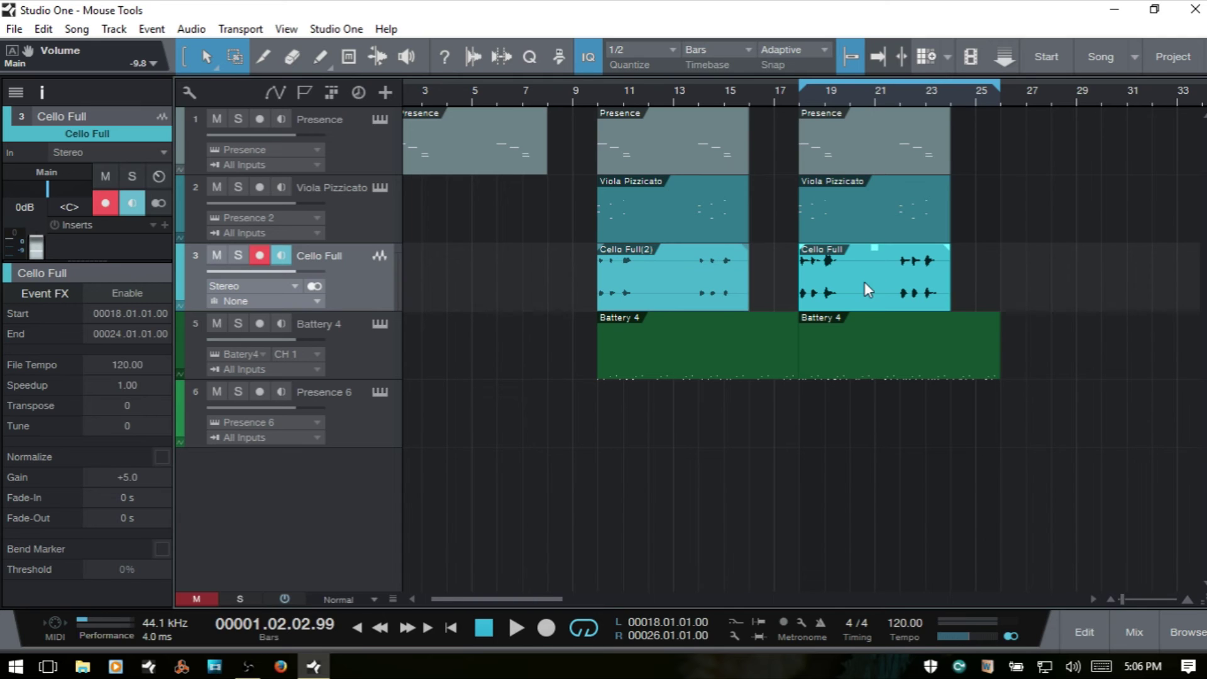
# Step: Set the bar 18 Cello Full event's gain to -20 dB and raise its volume handle back to 0 dB
pyautogui.click(132, 478)
pyautogui.write('-20')
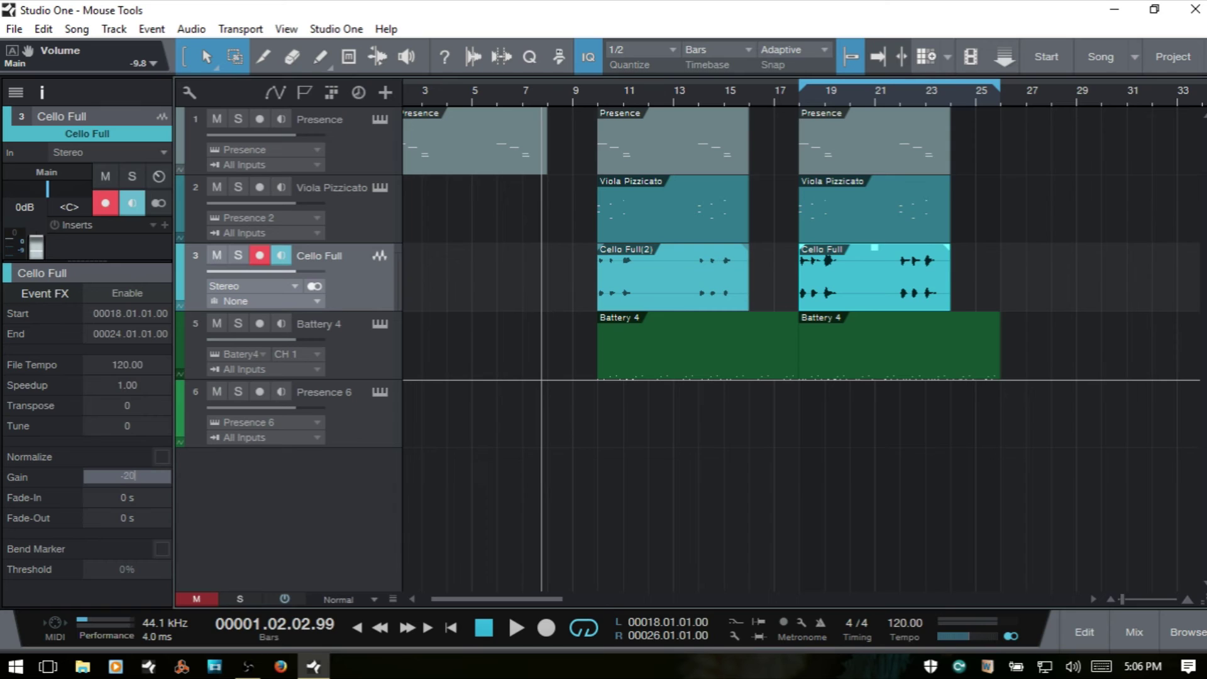
pyautogui.press('Return')
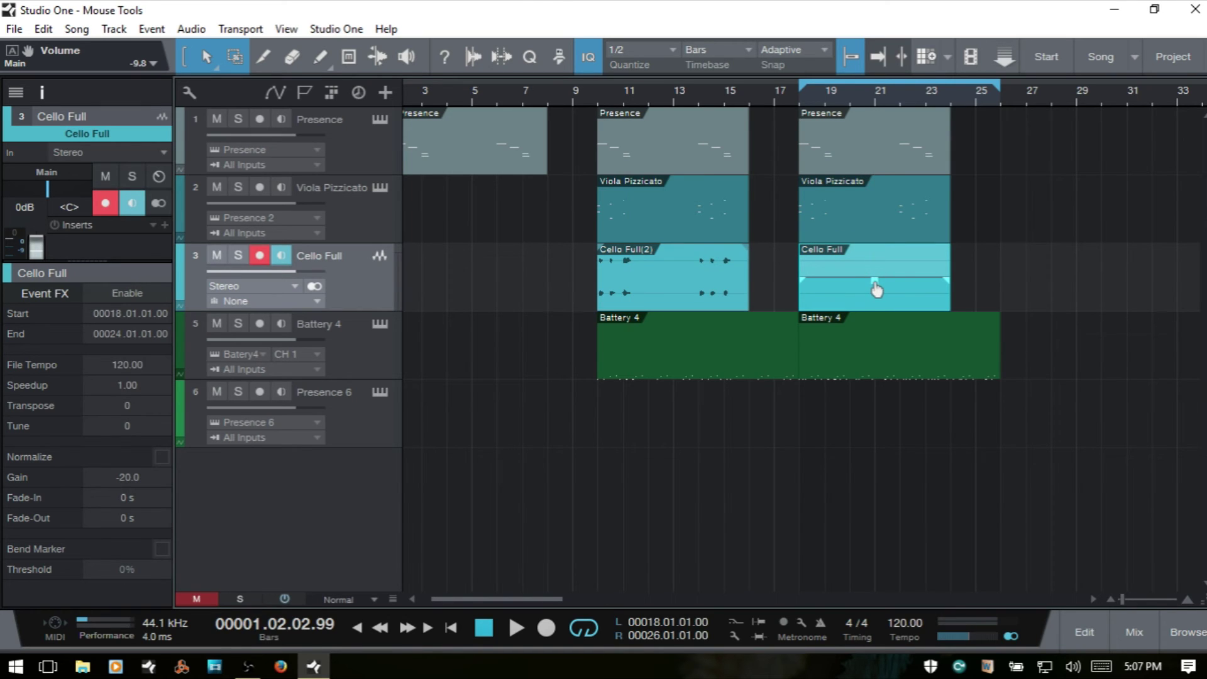
pyautogui.moveTo(876, 290); pyautogui.dragTo(879, 255)
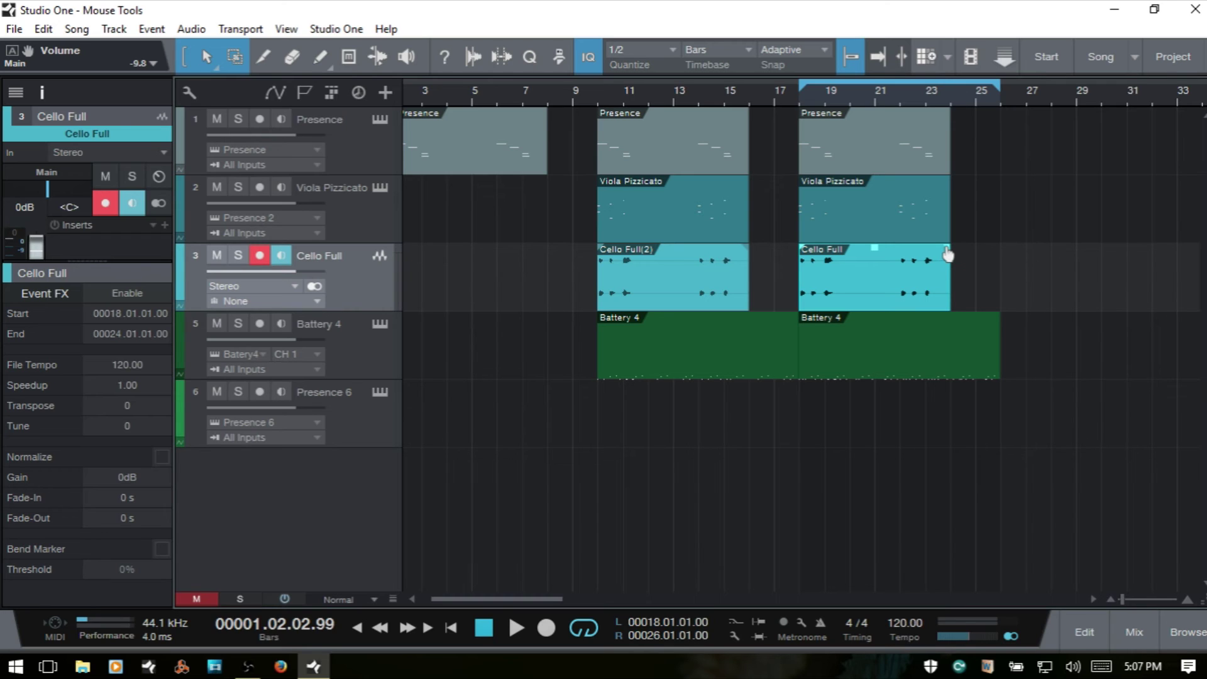
pyautogui.moveTo(948, 254)
pyautogui.mouseDown()
pyautogui.moveTo(901, 253)
pyautogui.moveTo(900, 236)
pyautogui.moveTo(885, 266)
pyautogui.moveTo(866, 268)
pyautogui.moveTo(915, 284)
pyautogui.moveTo(924, 271)
pyautogui.moveTo(900, 236)
pyautogui.moveTo(909, 245)
pyautogui.moveTo(877, 277)
pyautogui.moveTo(925, 232)
pyautogui.moveTo(888, 271)
pyautogui.moveTo(916, 275)
pyautogui.moveTo(923, 240)
pyautogui.moveTo(936, 241)
pyautogui.moveTo(893, 287)
pyautogui.moveTo(929, 238)
pyautogui.moveTo(876, 269)
pyautogui.moveTo(917, 237)
pyautogui.moveTo(929, 266)
pyautogui.moveTo(957, 228)
pyautogui.mouseUp()
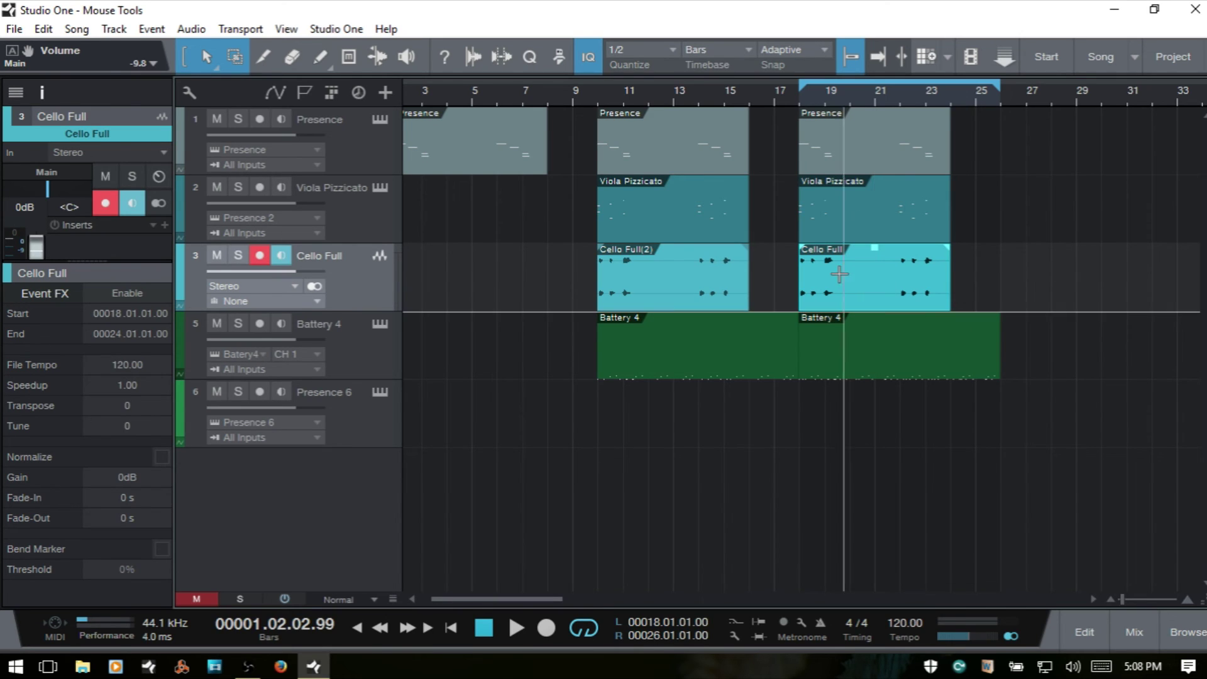
# Step: Try overlapping the Cello Full event onto Cello Full(2) from bar 14.03 with an adjusted crossfade, and undo these changes
pyautogui.moveTo(869, 290); pyautogui.dragTo(784, 288)
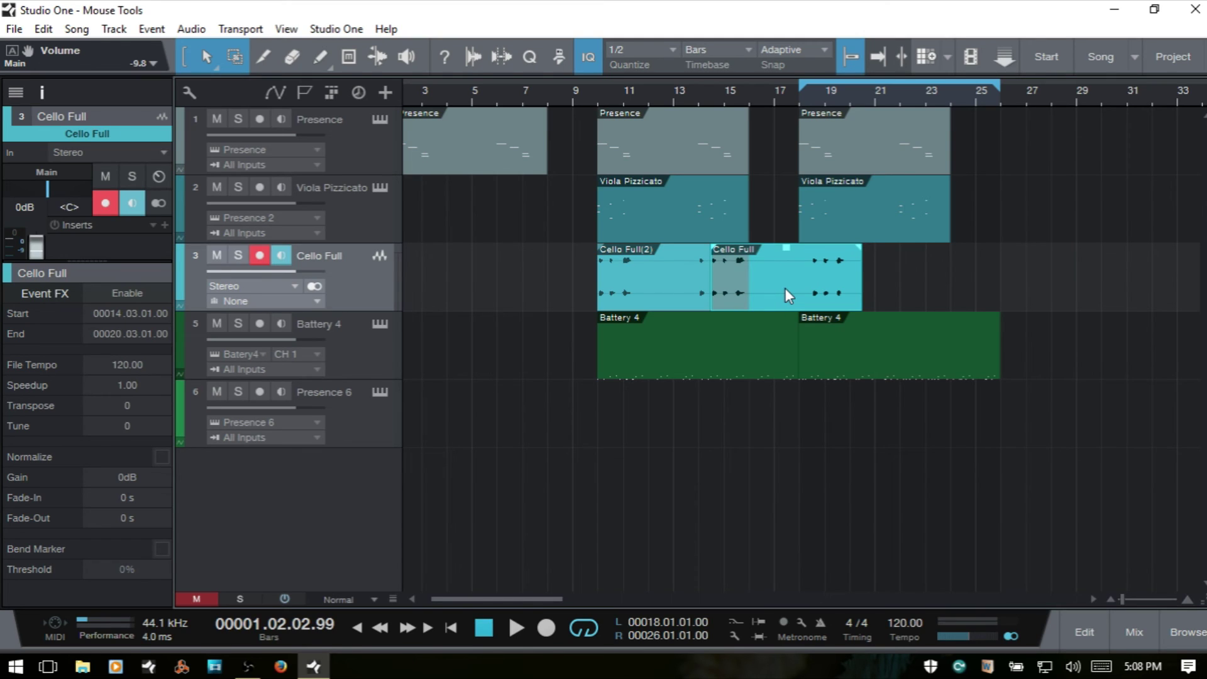
pyautogui.press('x')
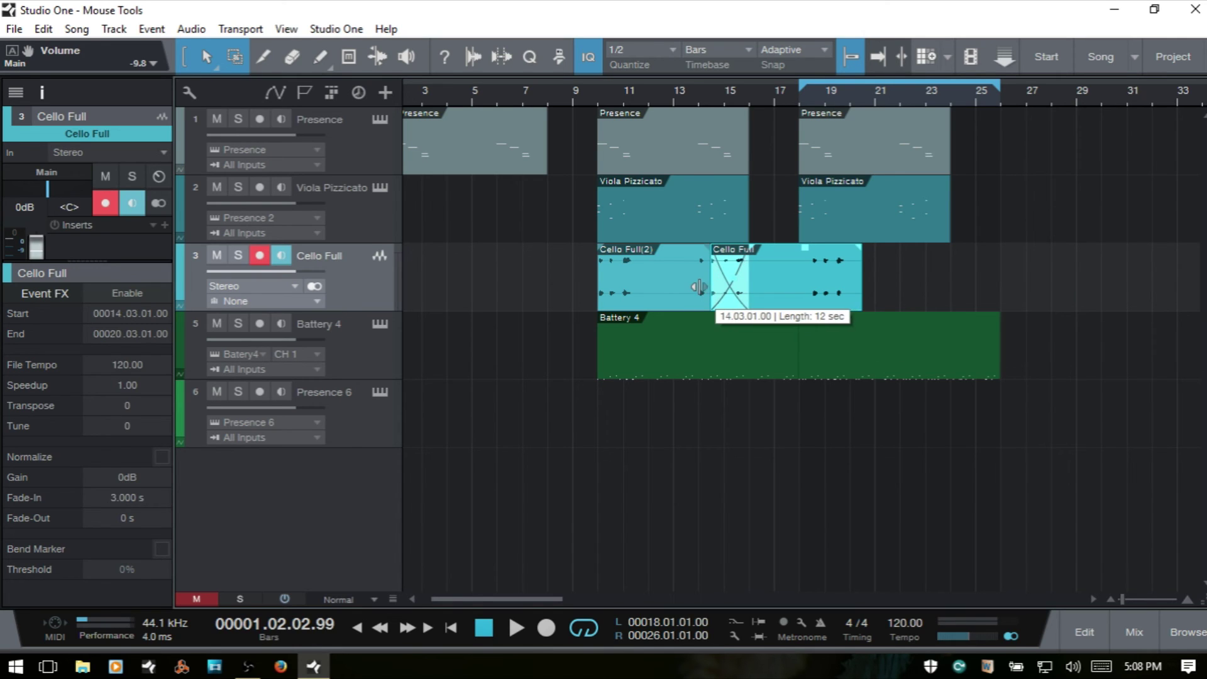
pyautogui.moveTo(699, 287); pyautogui.dragTo(734, 289)
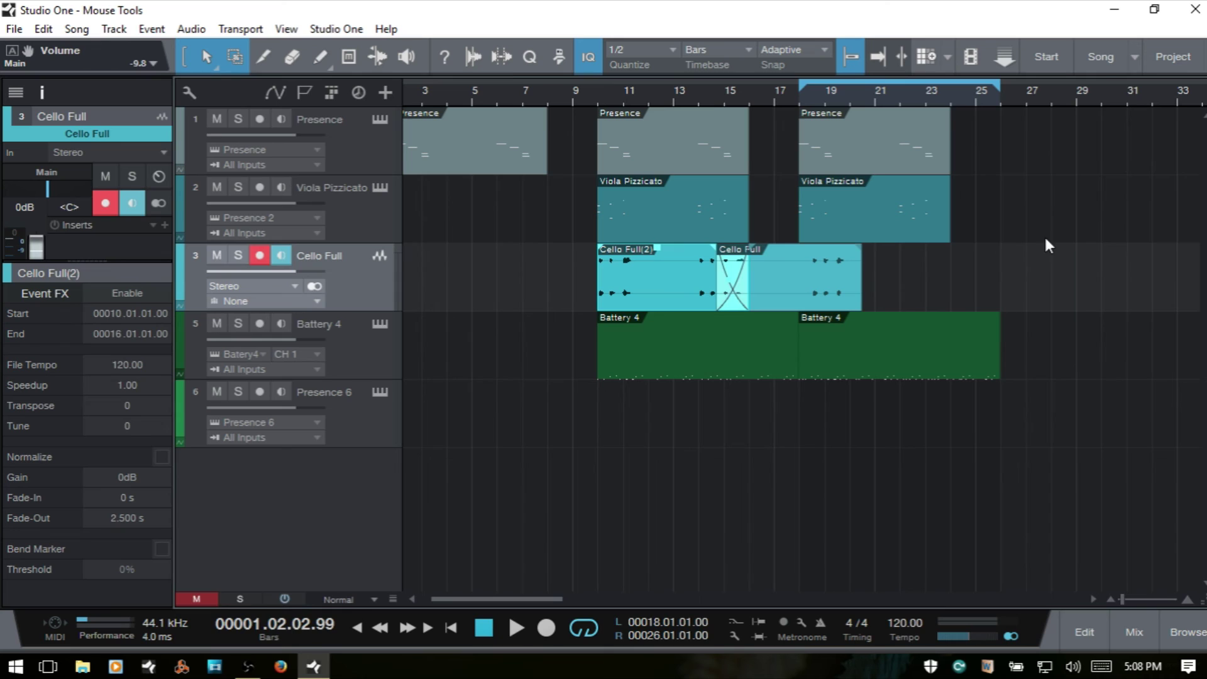
pyautogui.hotkey('ctrl', 'z')
pyautogui.hotkey('ctrl', 'z')
pyautogui.hotkey('ctrl', 'z')
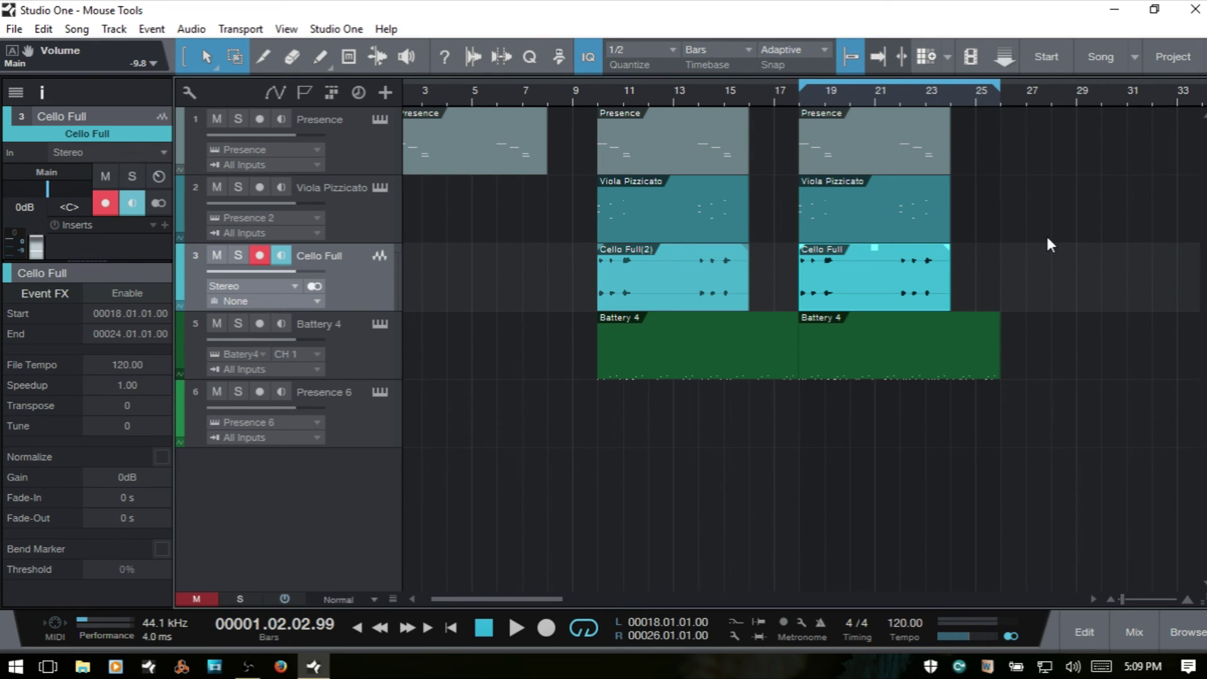
# Step: Hide the inspector, and select all events across the tracks with a selection box before clearing the selection
pyautogui.press('ctrl')
pyautogui.press('F4')
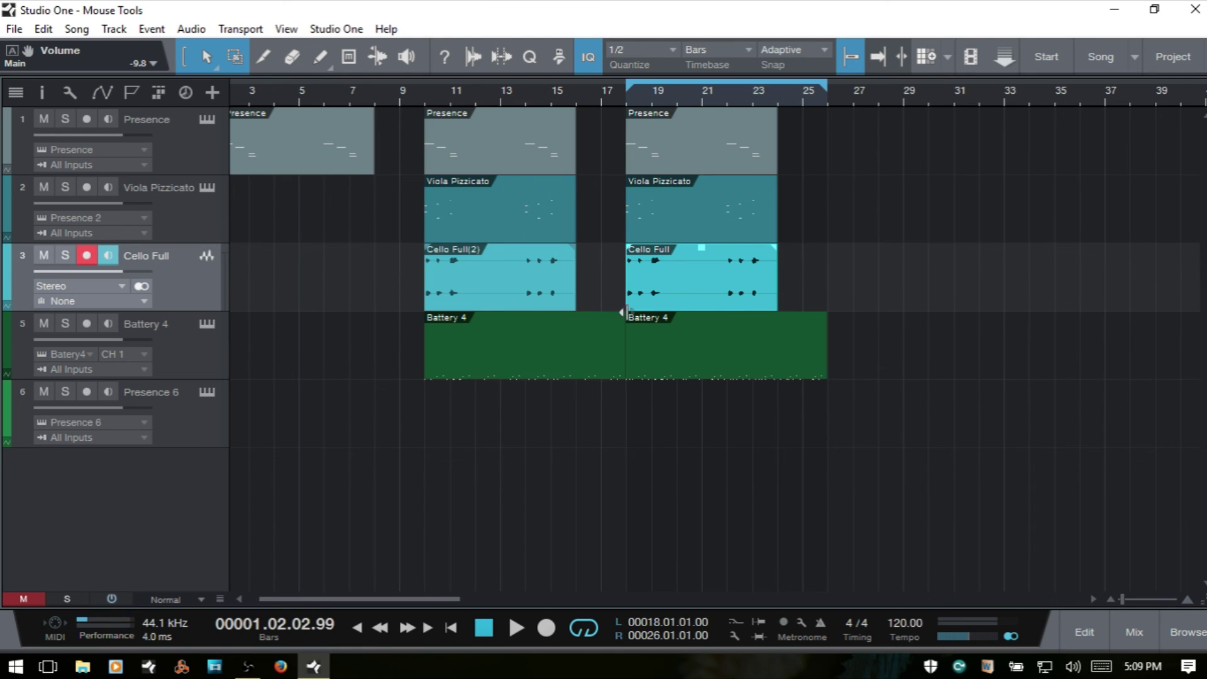
pyautogui.moveTo(356, 359); pyautogui.dragTo(904, 156)
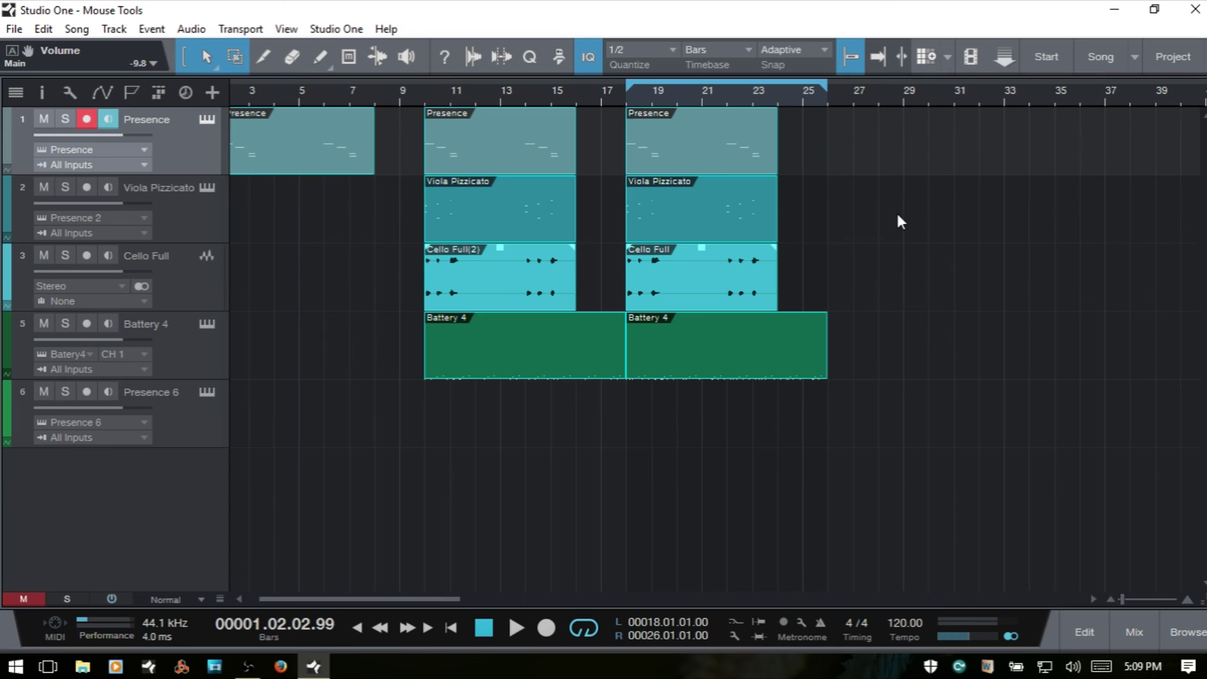
pyautogui.click(326, 360)
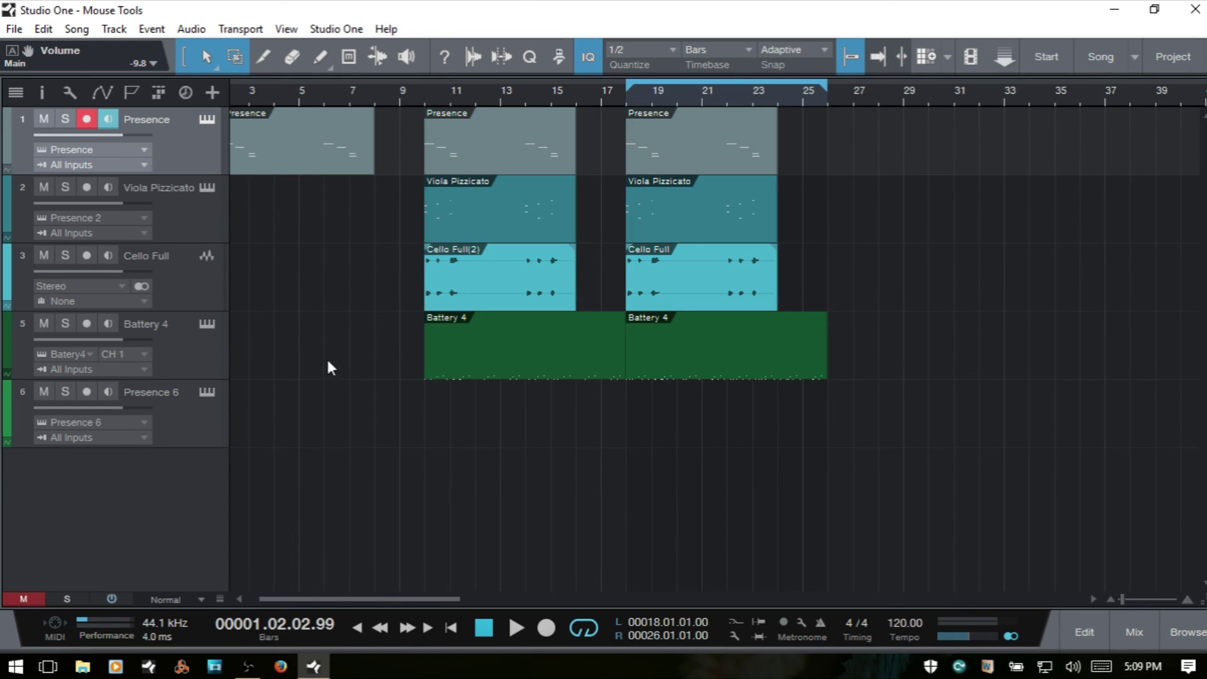
# Step: Multi-select the bar 10 Presence, bar 18 Viola Pizzicato, Cello Full(2) and bar 18 Battery 4 events, and clear the selection
pyautogui.click(517, 156)
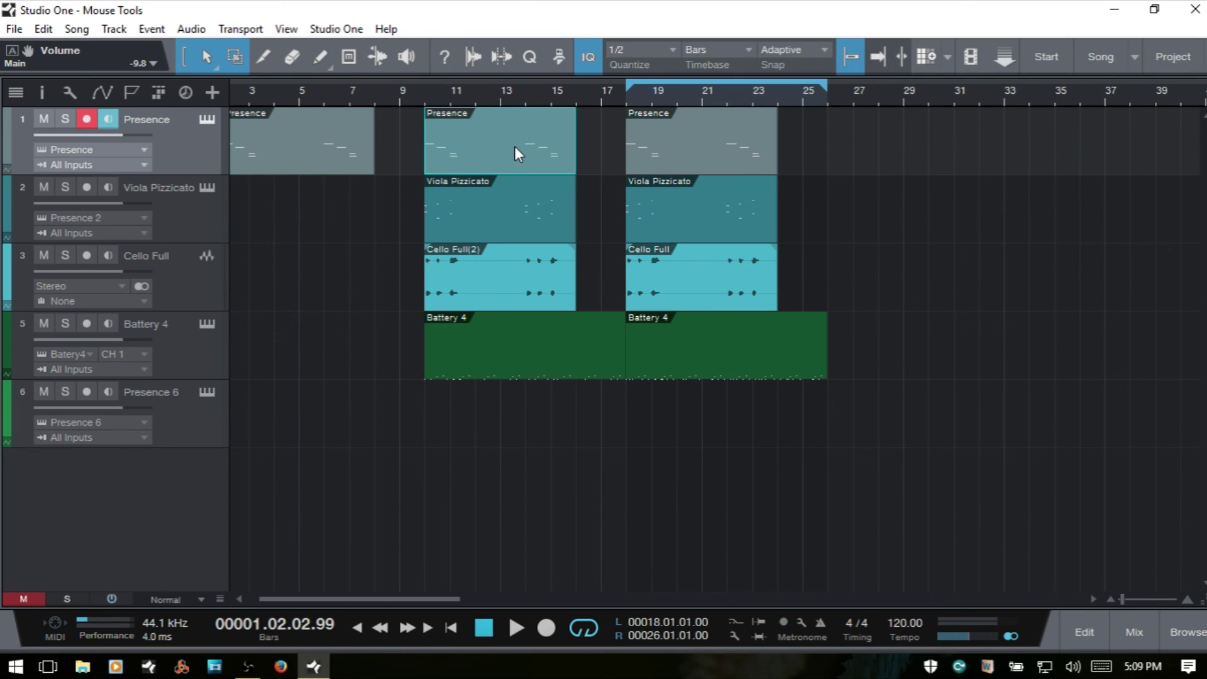
pyautogui.keyDown('ctrl'); pyautogui.click(681, 225); pyautogui.keyUp('ctrl')
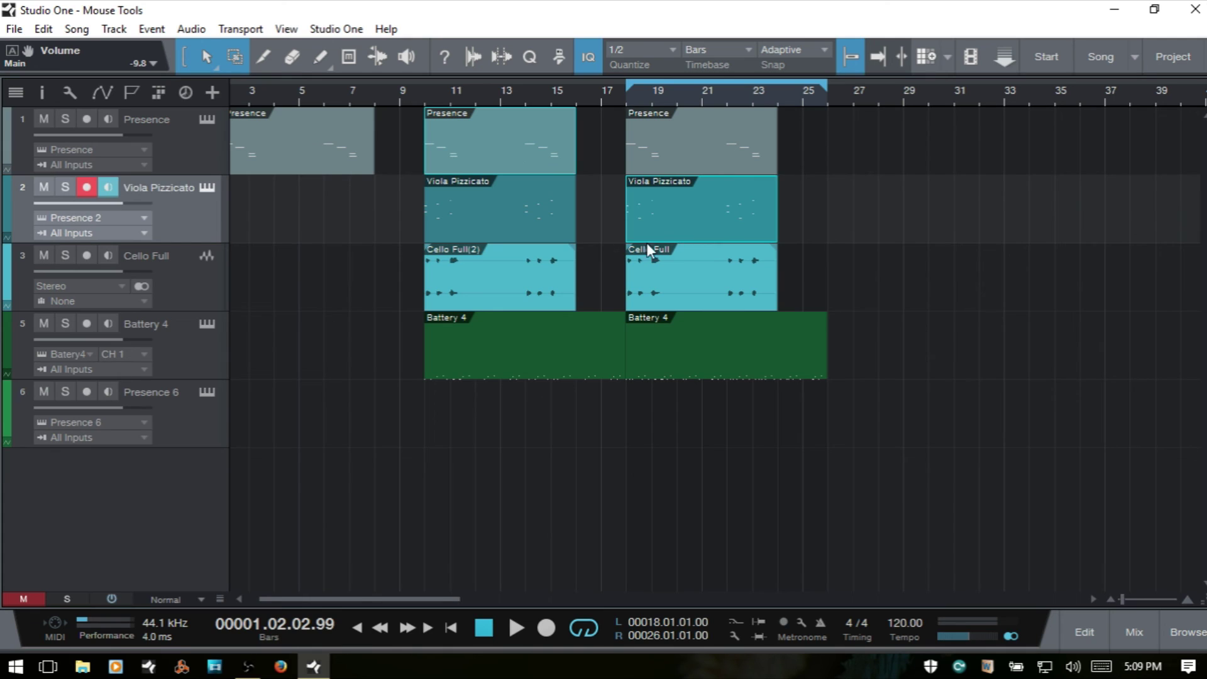
pyautogui.keyDown('ctrl'); pyautogui.click(516, 284); pyautogui.keyUp('ctrl')
pyautogui.keyDown('ctrl'); pyautogui.click(719, 359); pyautogui.keyUp('ctrl')
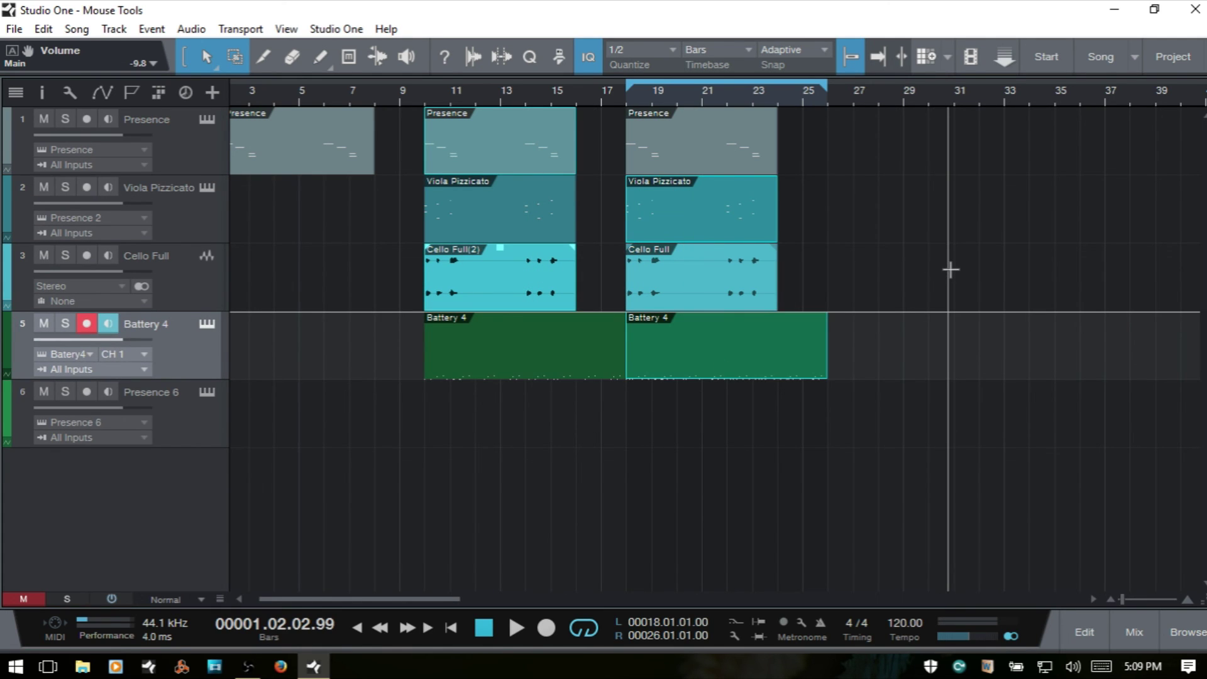
pyautogui.click(314, 271)
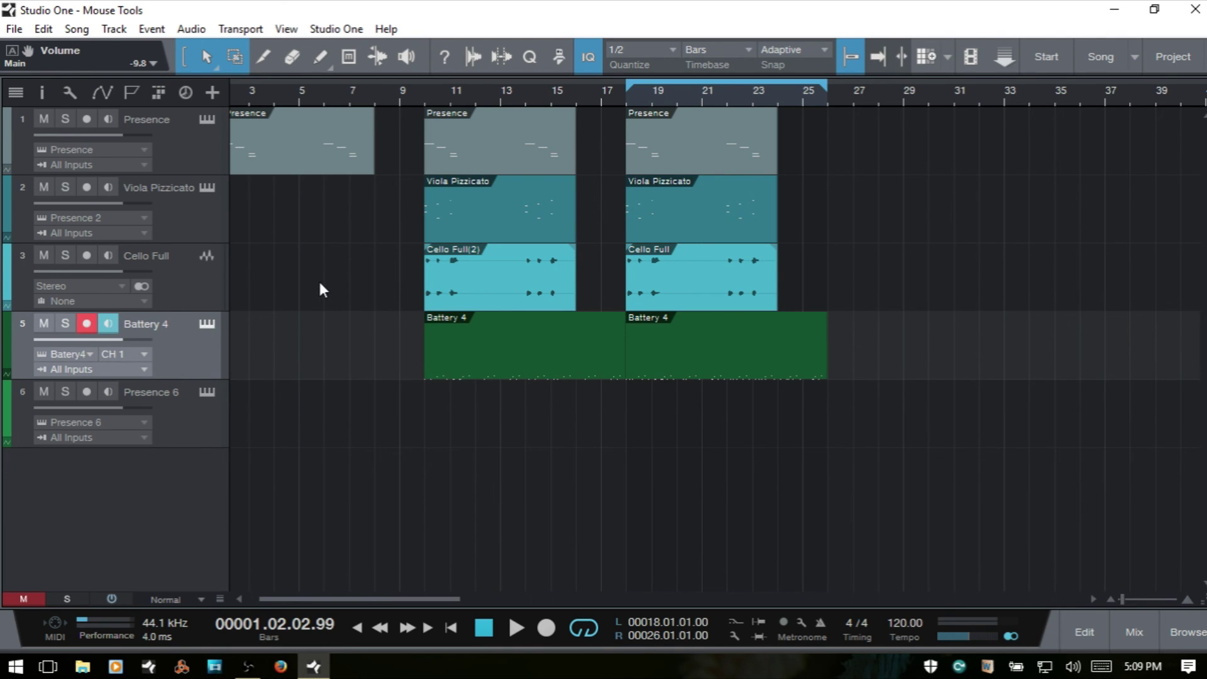
# Step: Select both events on the Cello Full track, lower their volume together, and reset it to the default level
pyautogui.click(330, 283)
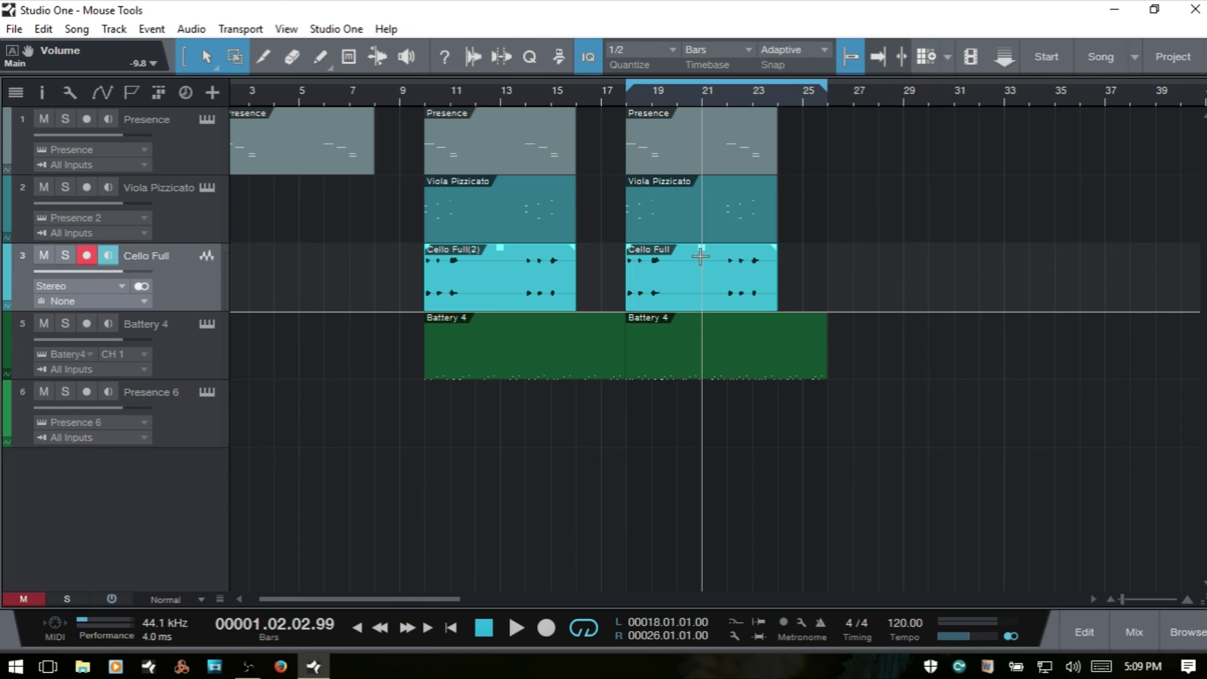
pyautogui.moveTo(706, 256); pyautogui.dragTo(705, 285)
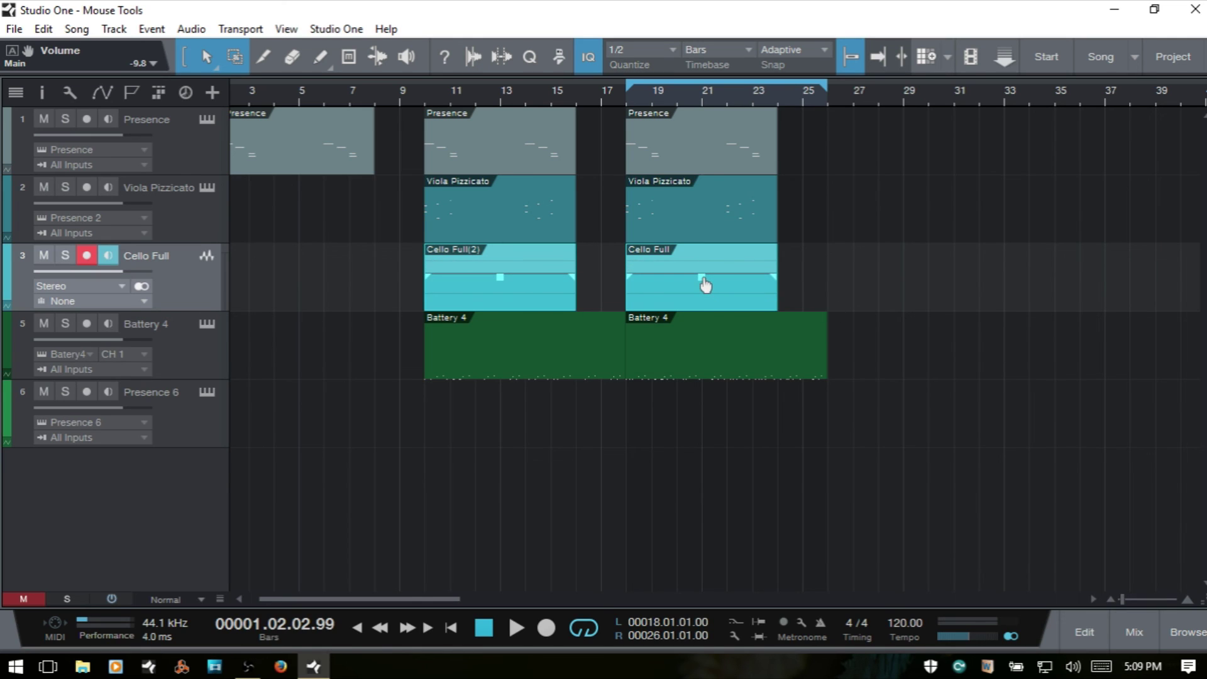
pyautogui.doubleClick(702, 278)
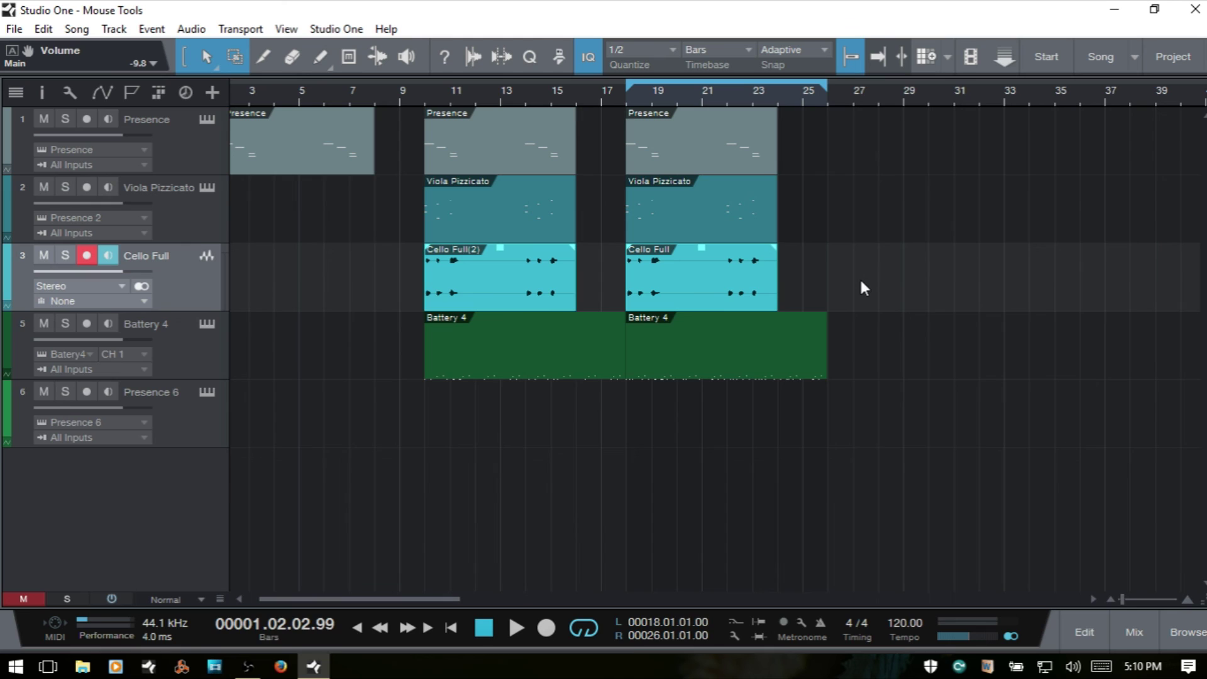
# Step: Try lowering and fine-tuning the volume of both selected Cello Full track events, and undo the change
pyautogui.moveTo(702, 251); pyautogui.dragTo(707, 277)
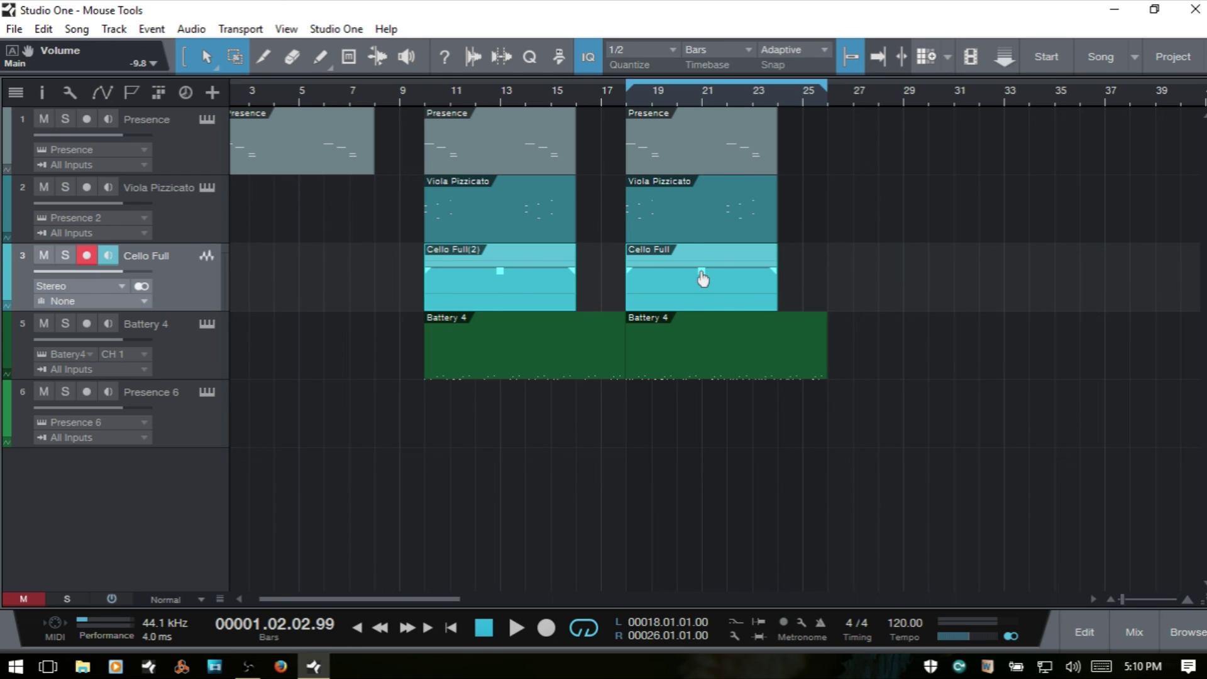
pyautogui.moveTo(703, 278)
pyautogui.mouseDown()
pyautogui.moveTo(705, 289)
pyautogui.moveTo(703, 258)
pyautogui.moveTo(705, 288)
pyautogui.moveTo(703, 275)
pyautogui.mouseUp()
pyautogui.hotkey('ctrl', 'z')
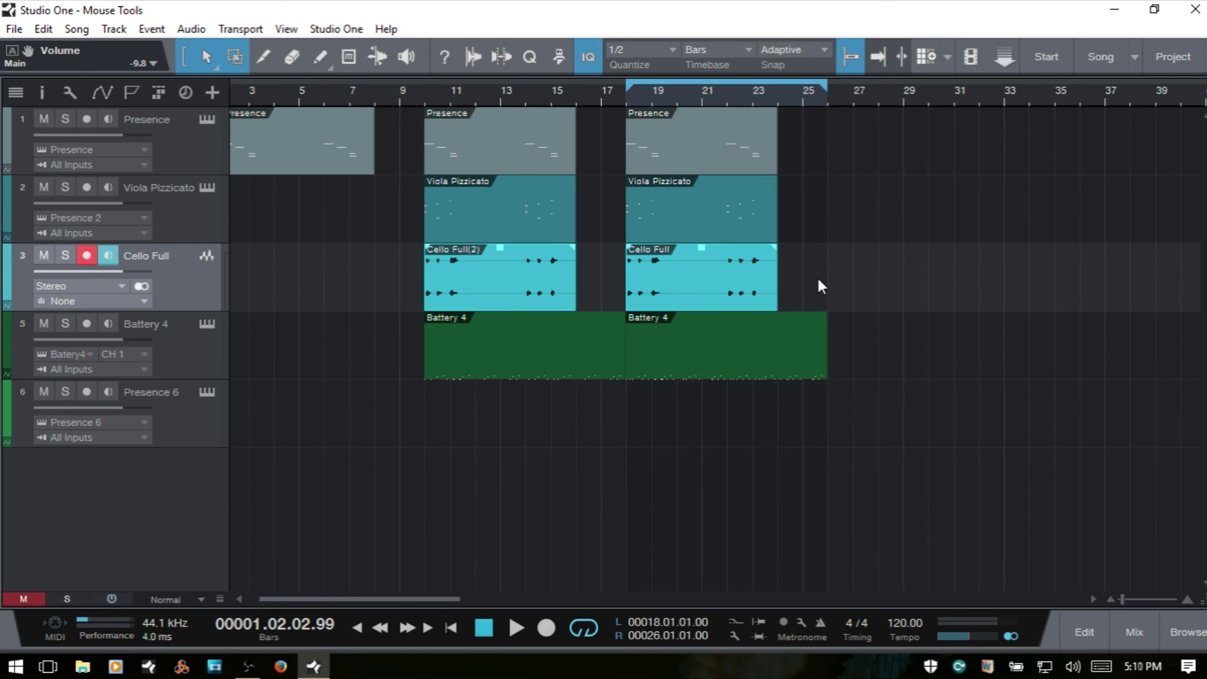